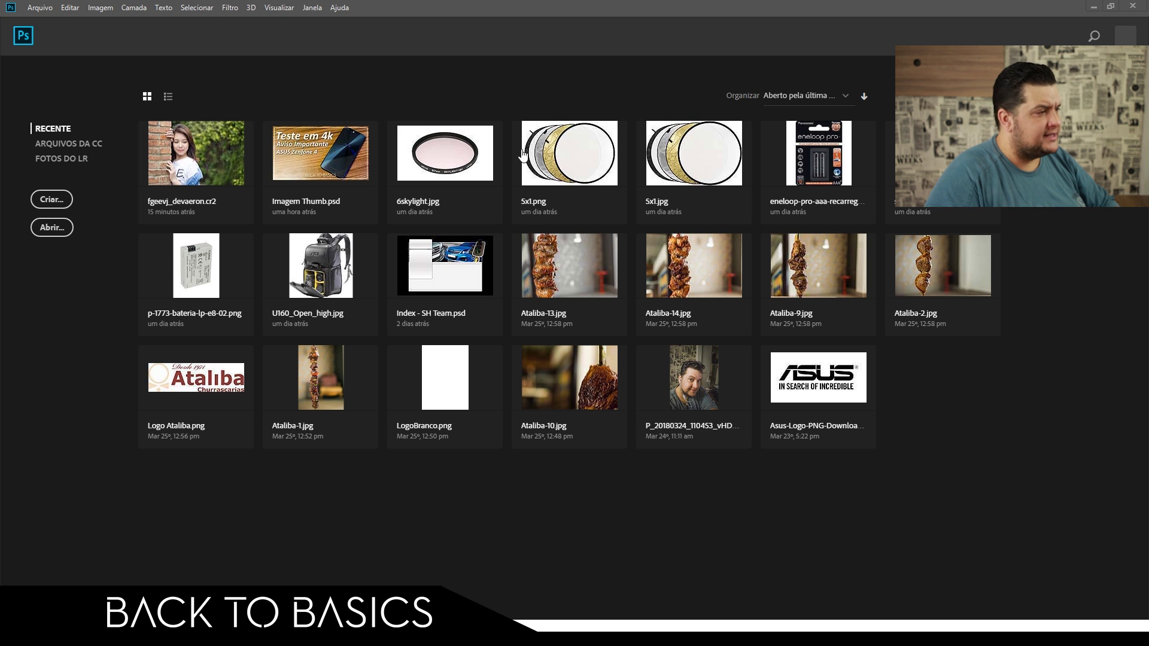
Open fgeevj_devaeron.cr2 from Camera Raw as an embedded smart object
{"action": "left_click", "coordinate": [205, 156]}
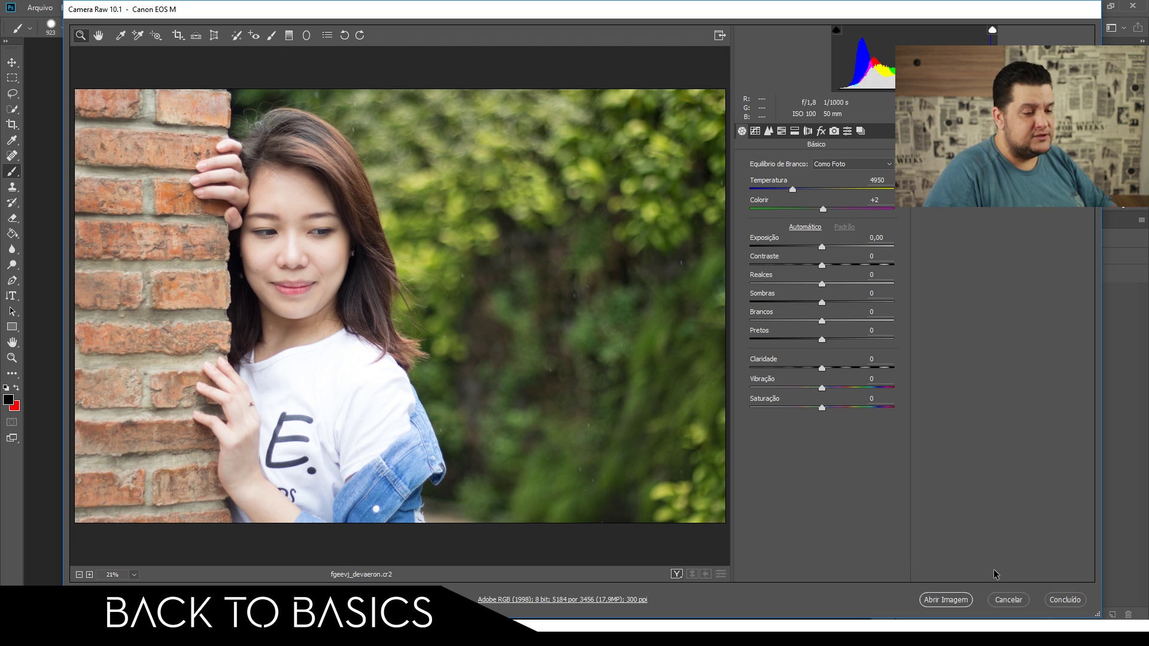
{"action": "key", "text": "alt"}
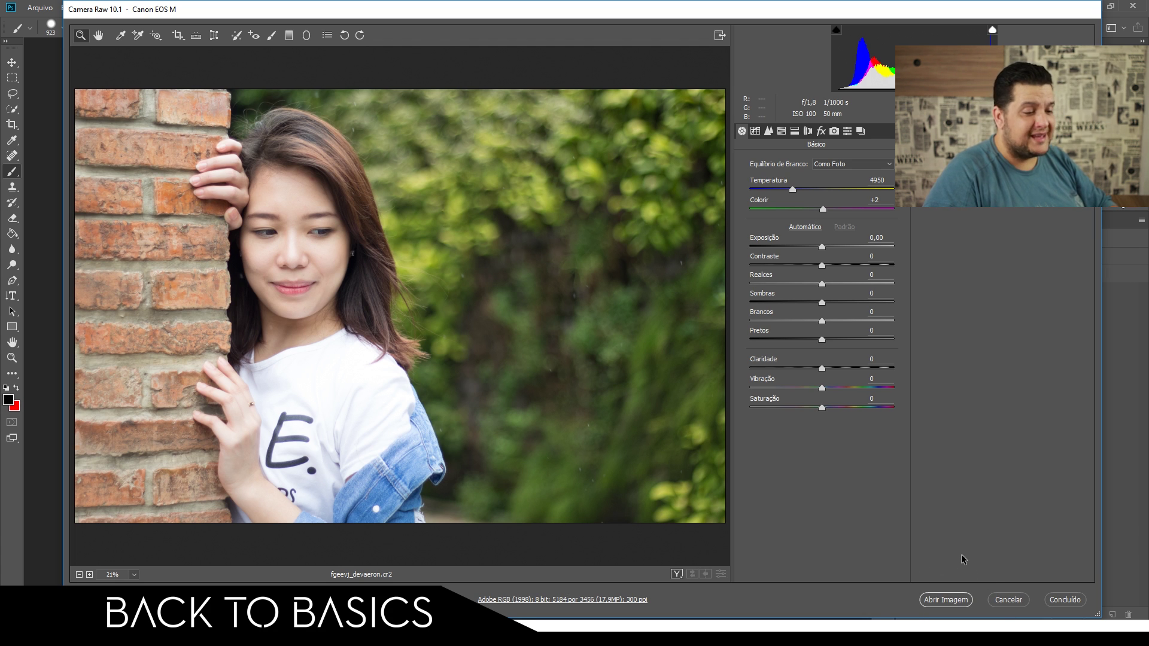
{"action": "key", "text": "shift"}
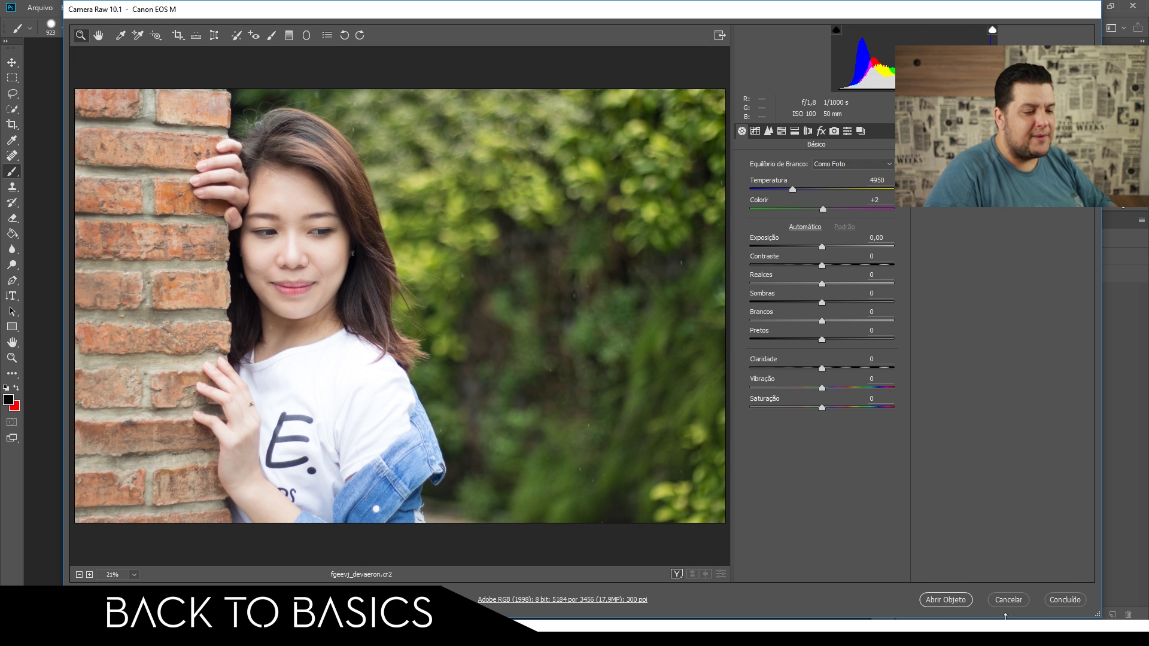
{"action": "left_click", "coordinate": [943, 605], "text": "shift"}
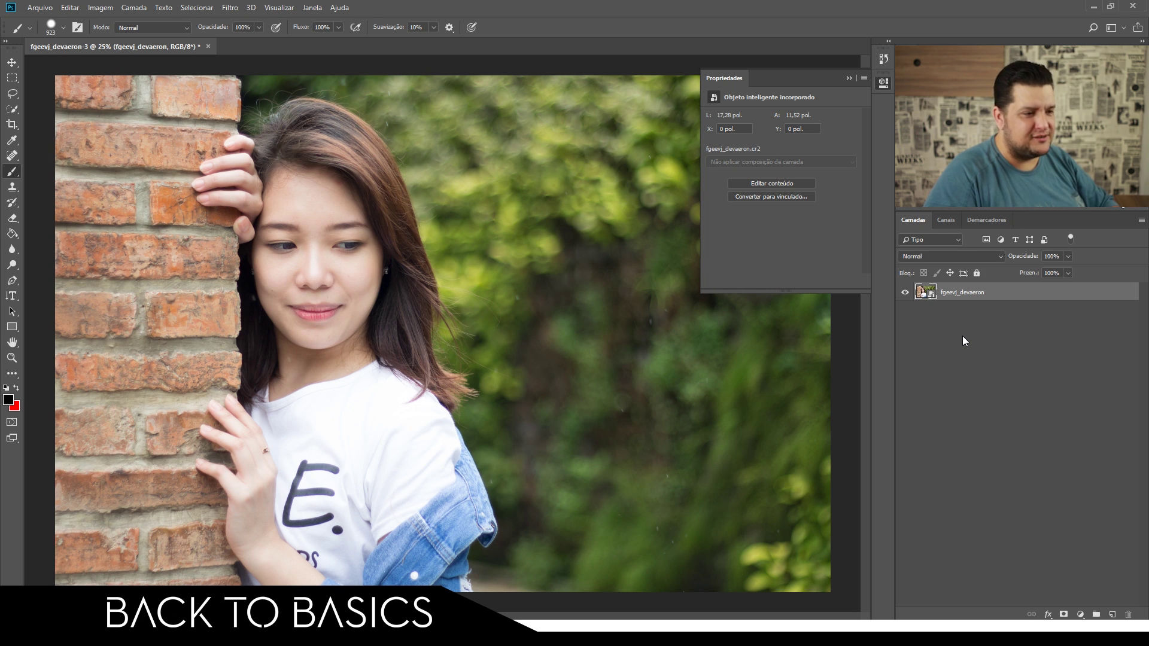
Add a Selective Color layer and set the Amarelos range's cyan to -100
{"action": "left_click", "coordinate": [1081, 614]}
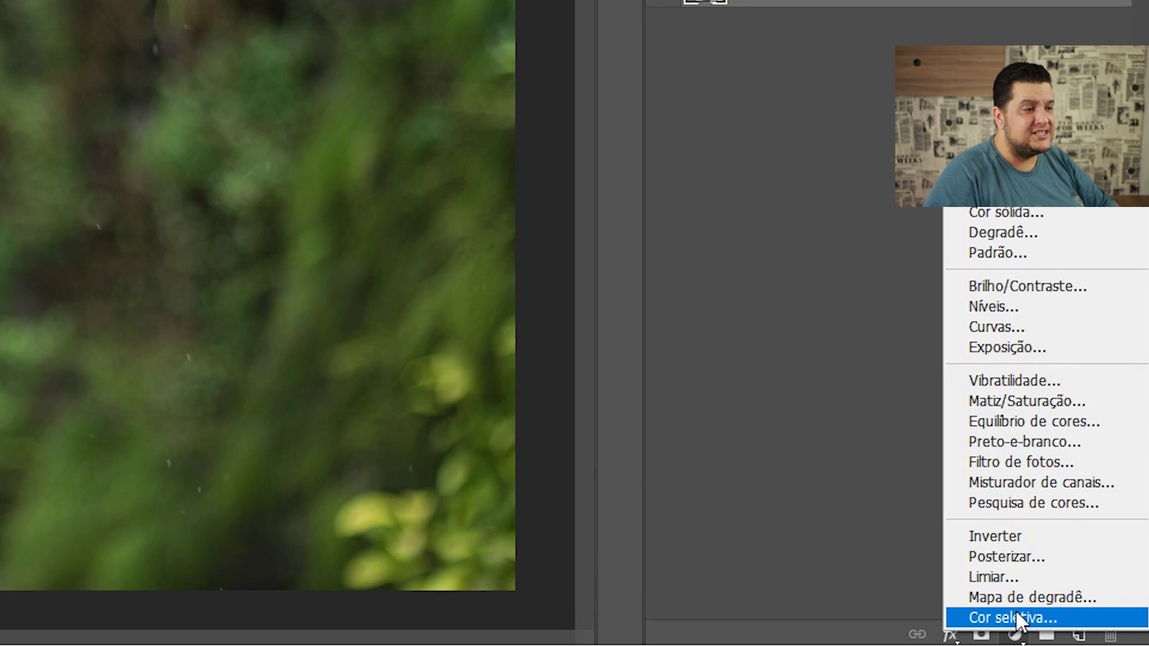
{"action": "left_click", "coordinate": [1019, 619]}
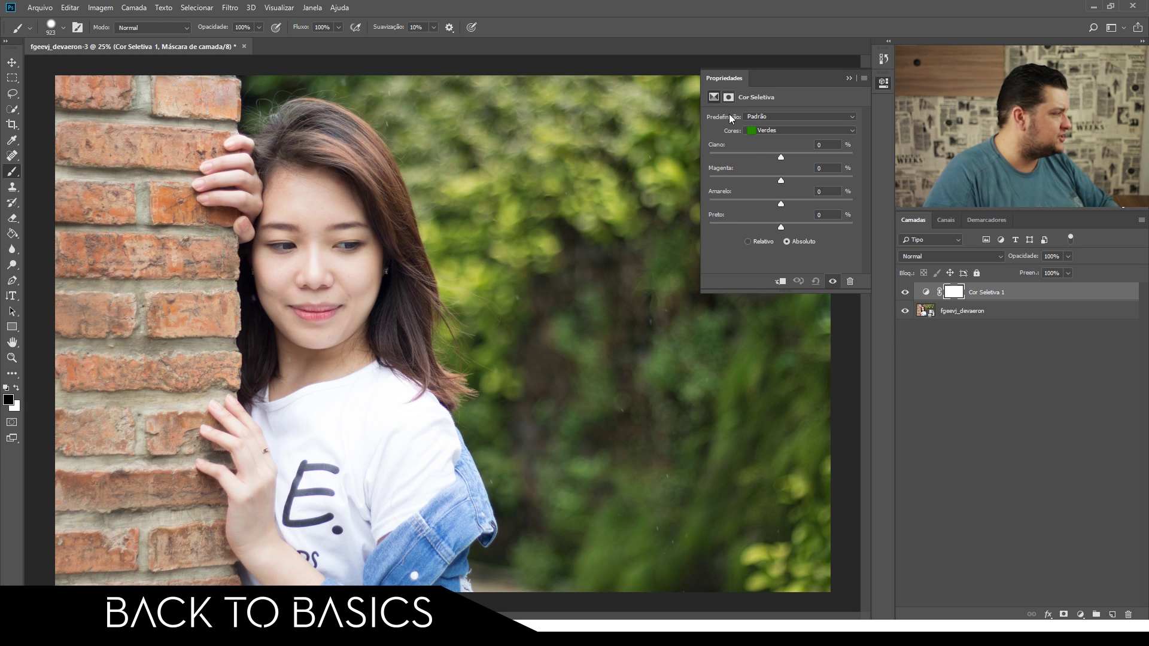
{"action": "left_click", "coordinate": [795, 130]}
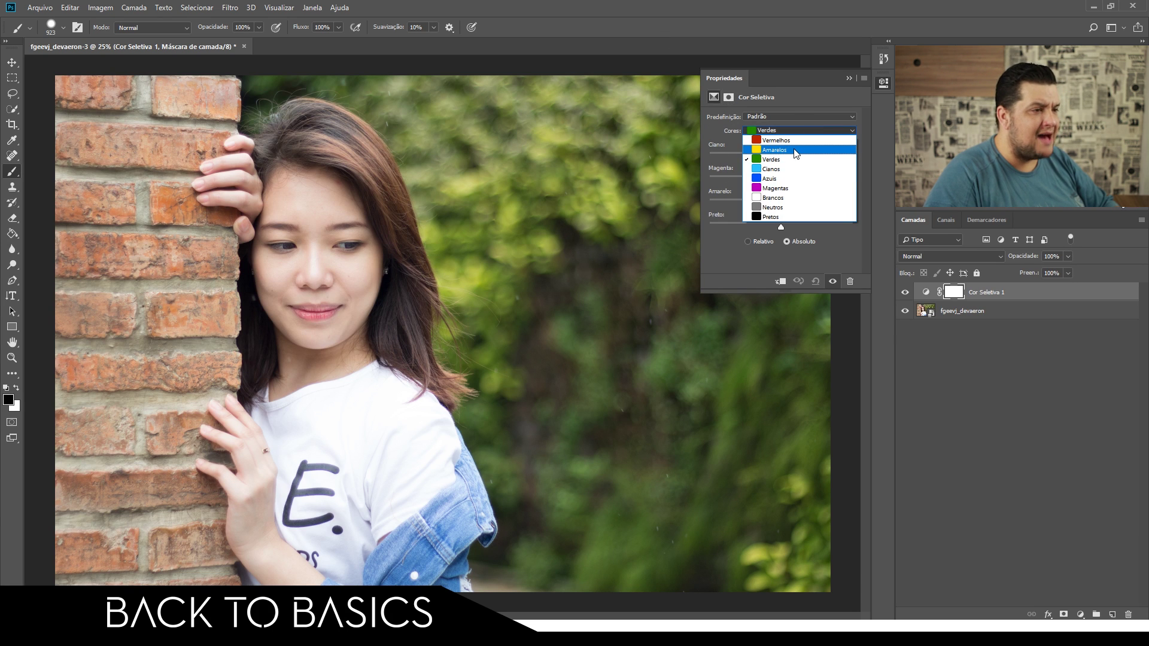
{"action": "left_click", "coordinate": [795, 151]}
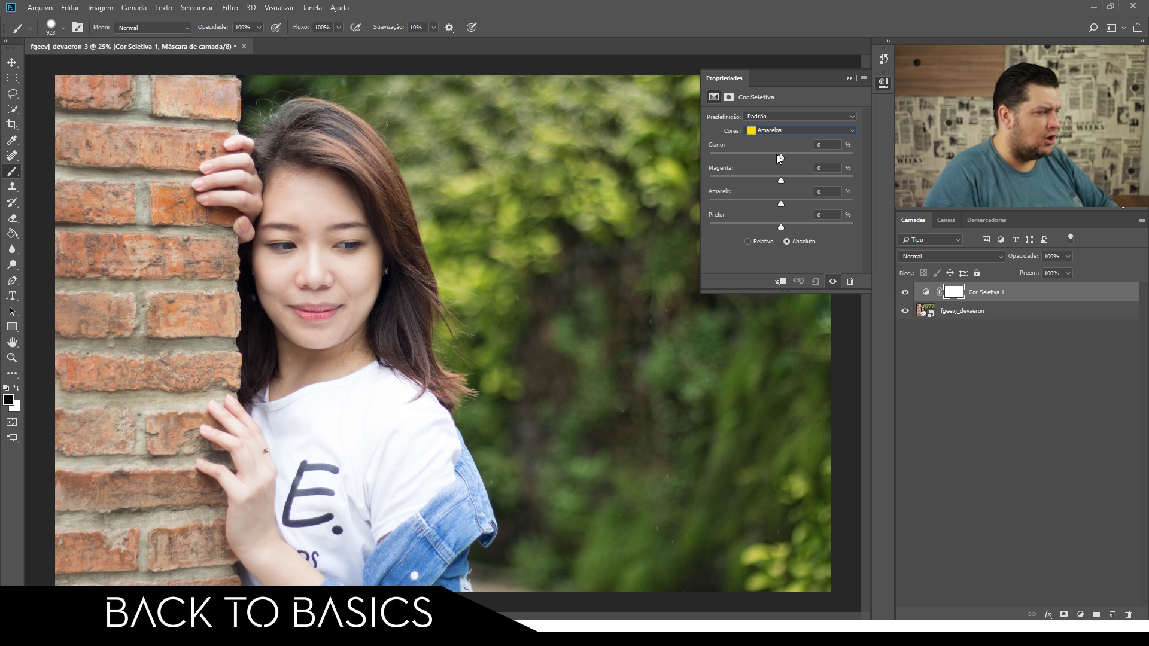
{"action": "left_click_drag", "start_coordinate": [780, 156], "coordinate": [708, 156]}
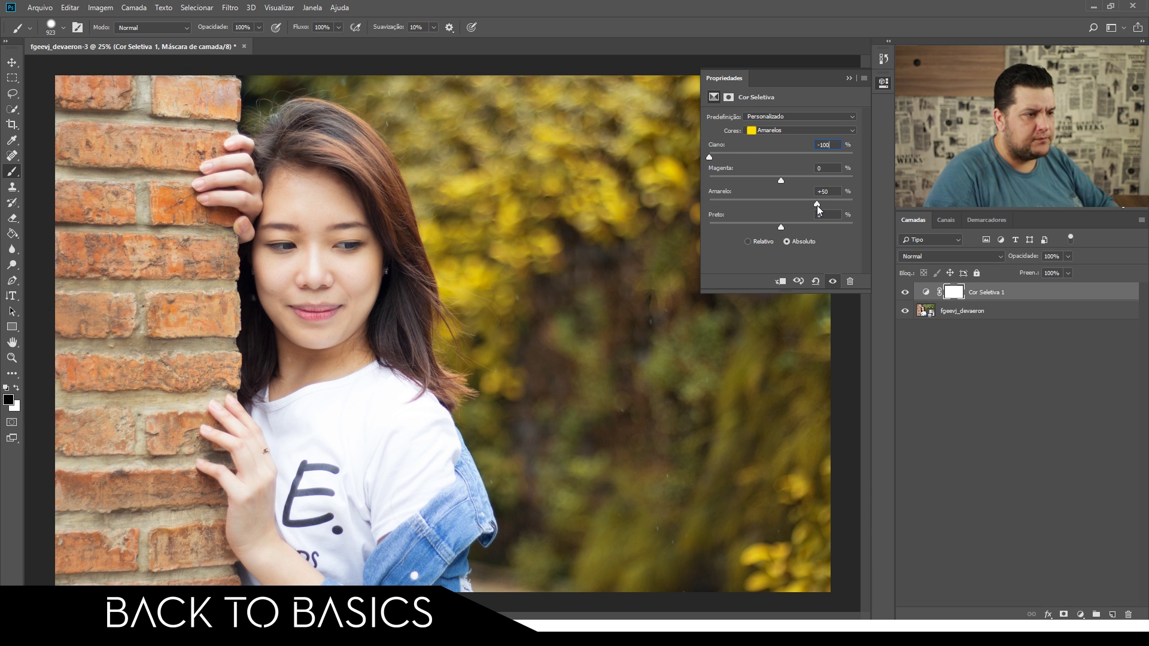
Set the Verdes range to cyan -100 and yellow +100, then hide the layer to compare
{"action": "left_click", "coordinate": [787, 130]}
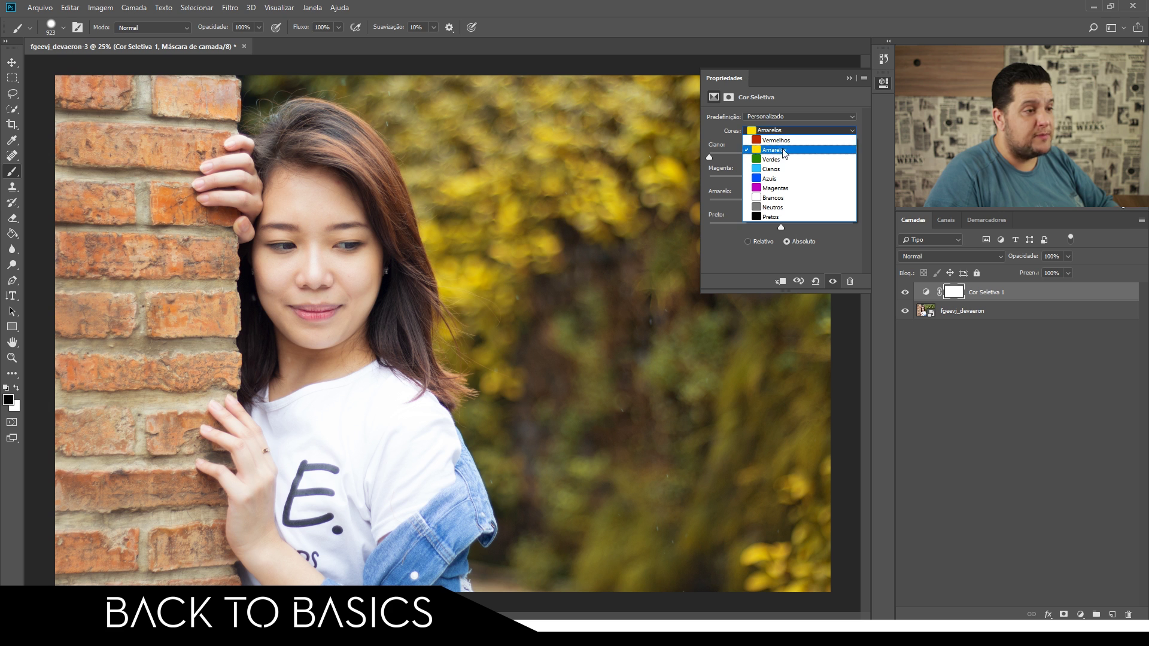
{"action": "left_click", "coordinate": [784, 159]}
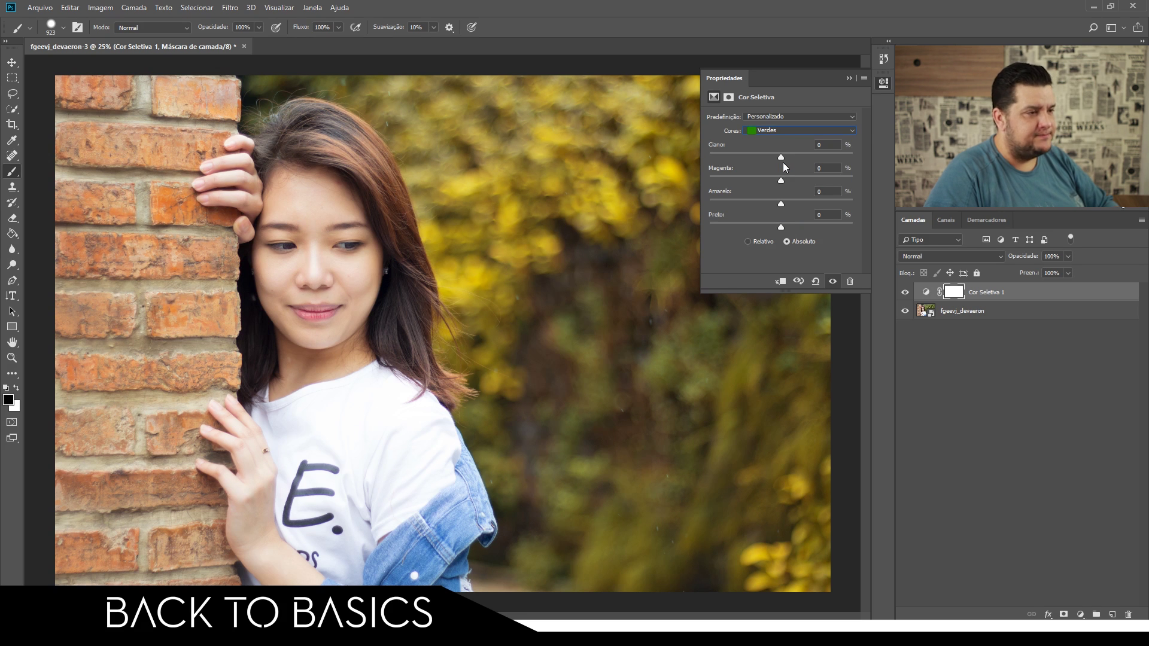
{"action": "left_click_drag", "start_coordinate": [780, 156], "coordinate": [652, 151]}
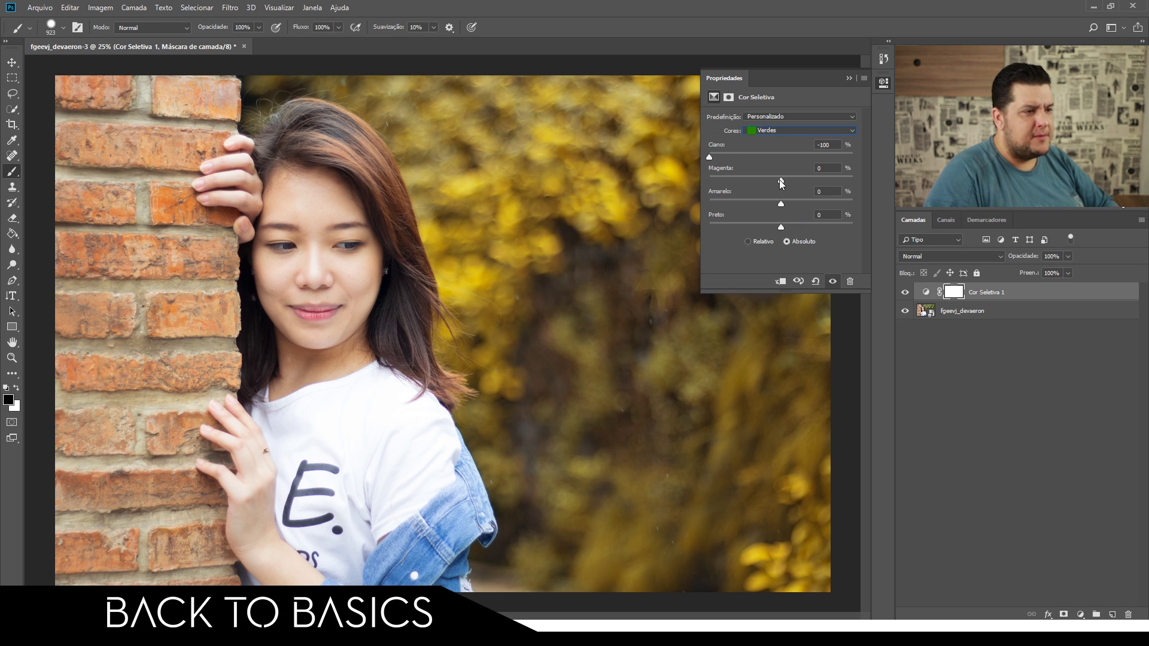
{"action": "left_click_drag", "start_coordinate": [781, 206], "coordinate": [871, 207]}
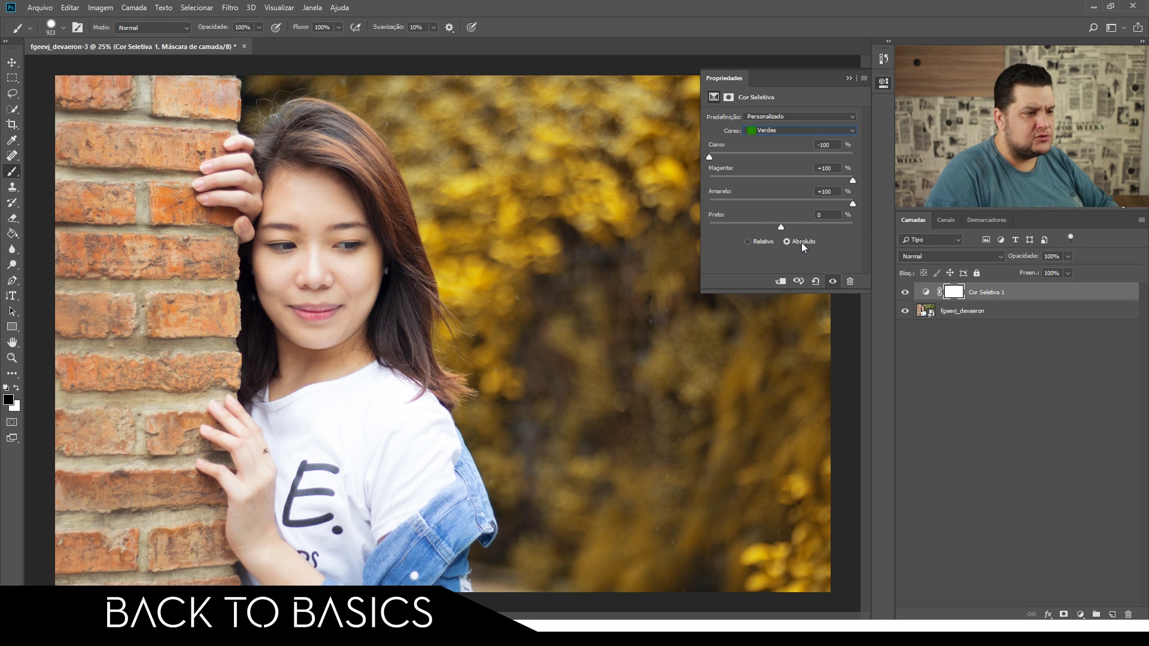
{"action": "left_click", "coordinate": [994, 413]}
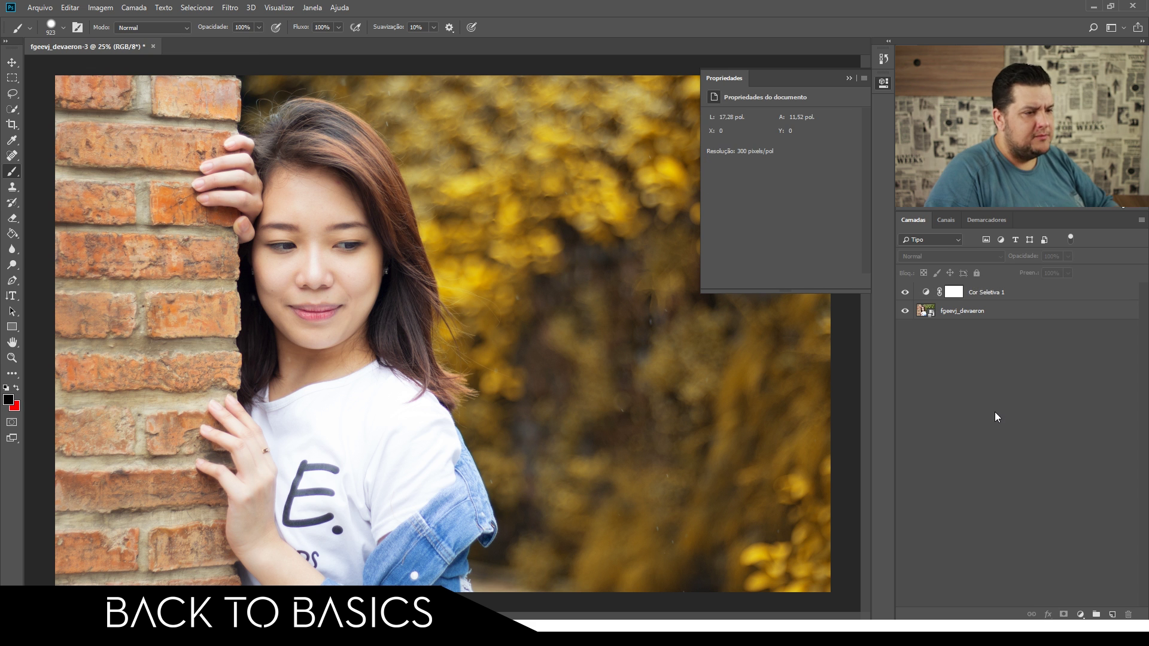
{"action": "left_click", "coordinate": [904, 293]}
Add a second Selective Color layer with Amarelos cyan -30 and yellow 10
{"action": "left_click", "coordinate": [904, 293]}
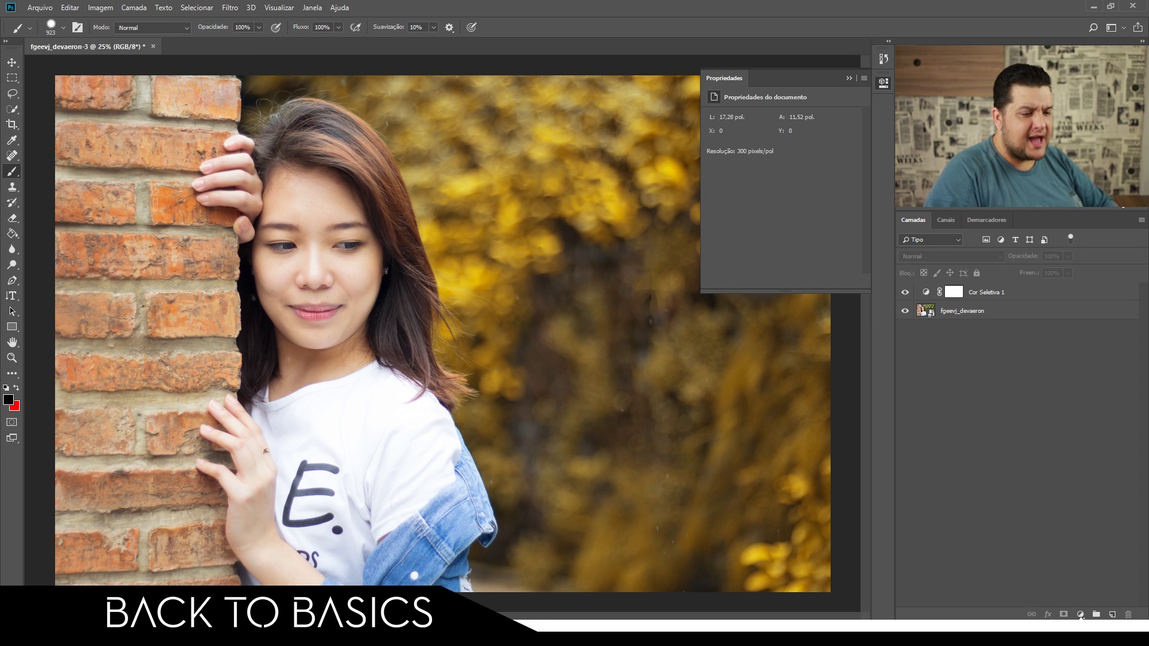
{"action": "left_click", "coordinate": [1080, 616]}
{"action": "left_click", "coordinate": [1068, 612]}
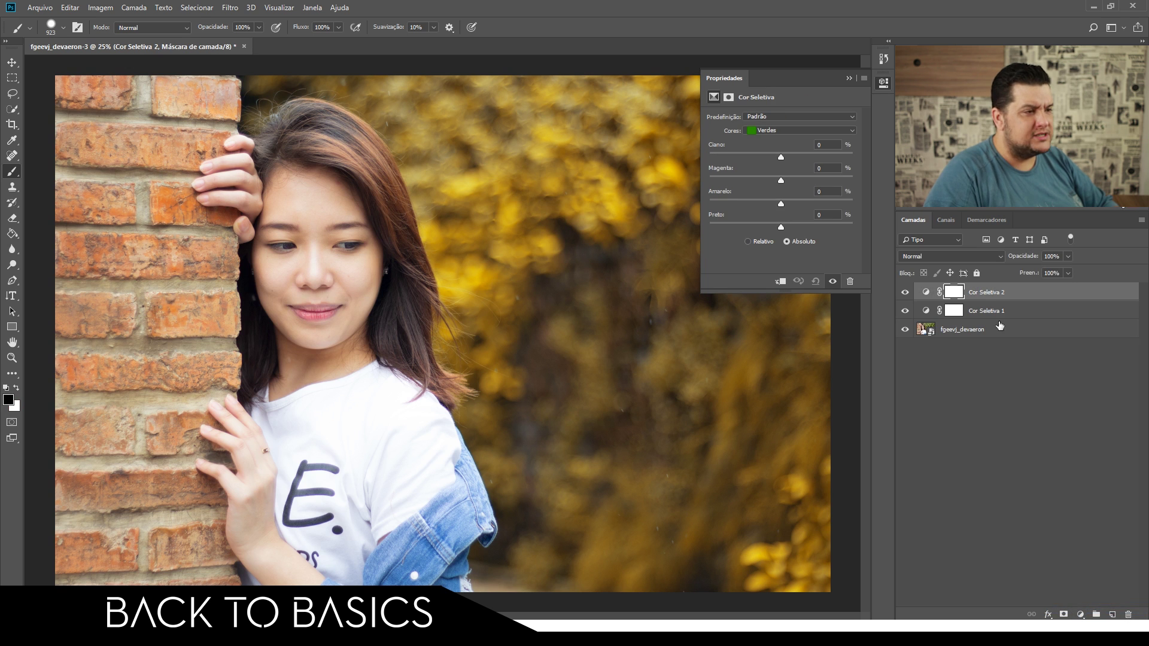
{"action": "left_click", "coordinate": [822, 130]}
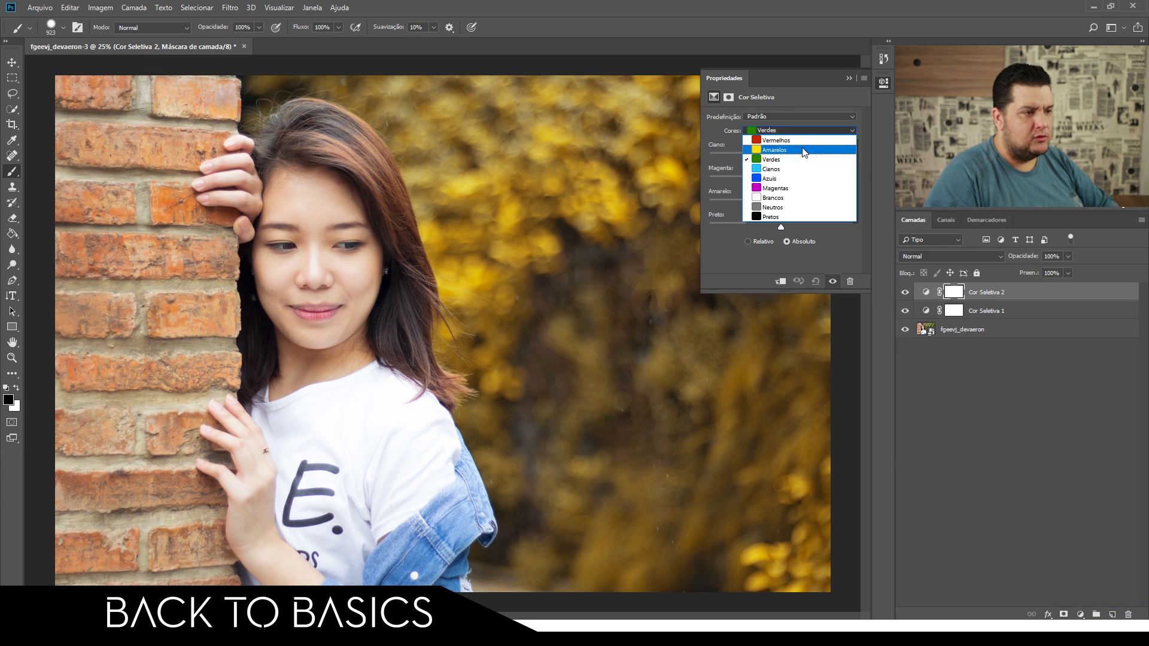
{"action": "left_click", "coordinate": [803, 152]}
{"action": "left_click", "coordinate": [839, 144]}
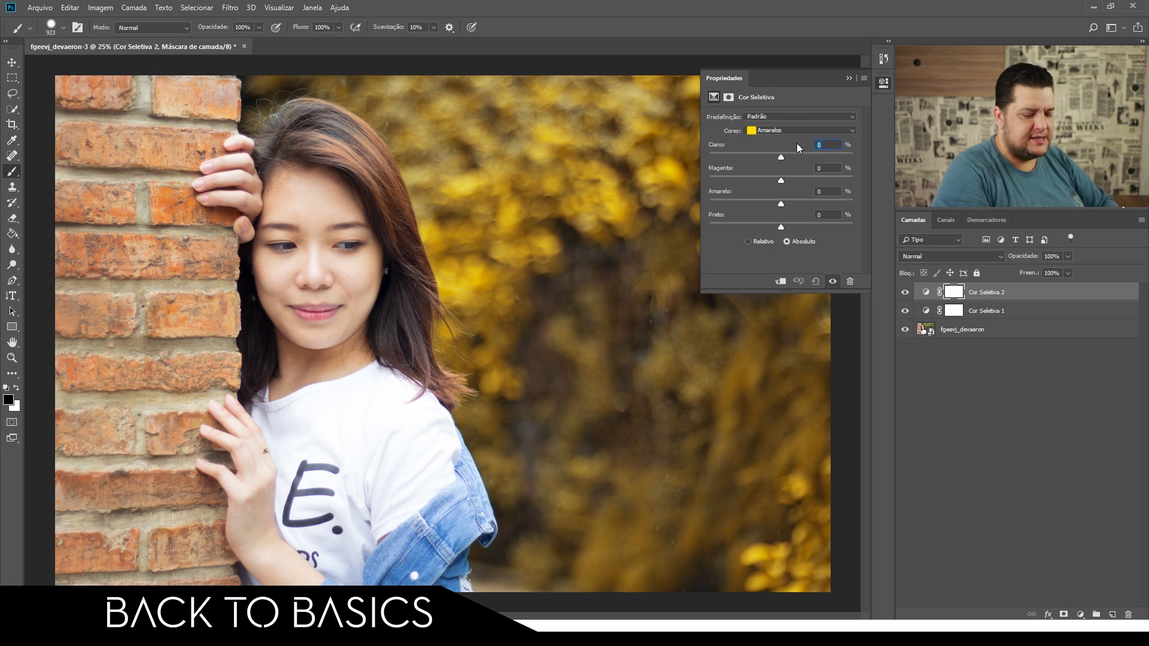
{"action": "key", "text": "Down"}
{"action": "key", "text": "Down"}
{"action": "key", "text": "Down"}
{"action": "type", "text": "0"}
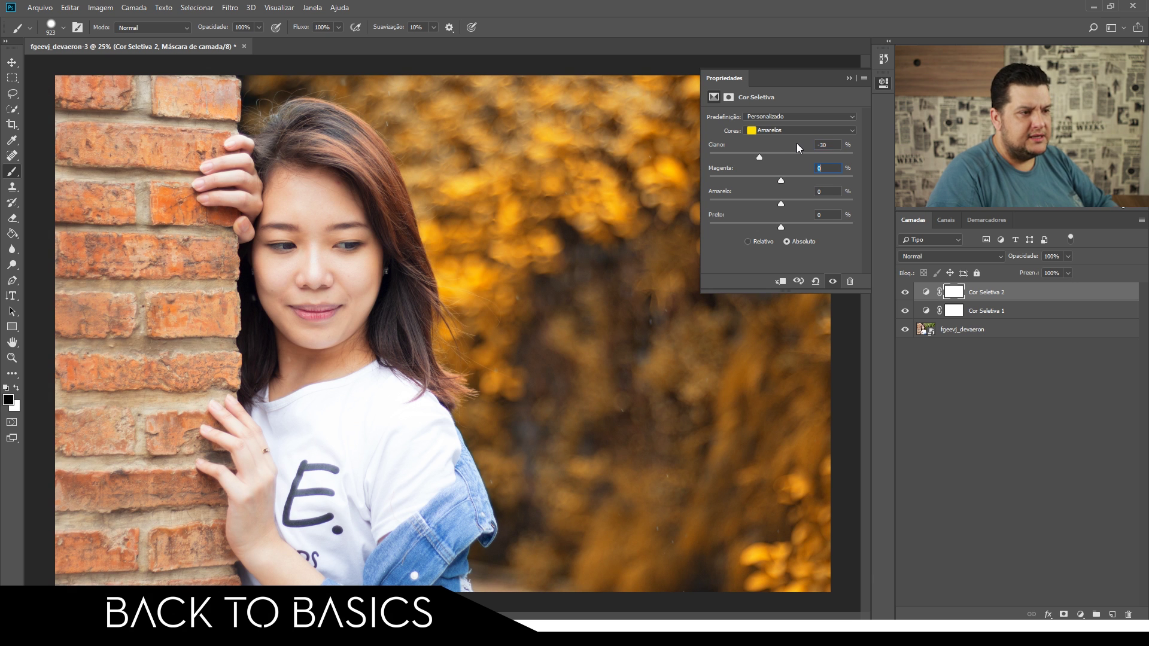
{"action": "key", "text": "Tab"}
{"action": "type", "text": "10"}
{"action": "key", "text": "Tab"}
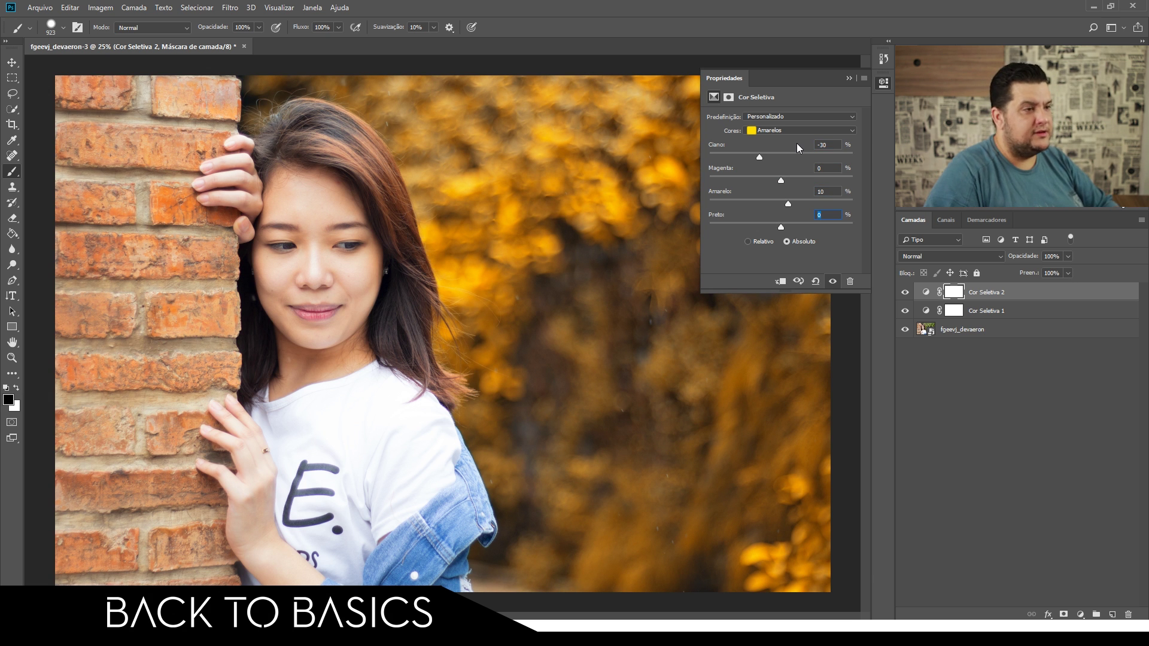
Set this layer's Verdes range to cyan -100, magenta -100 and yellow +100
{"action": "left_click", "coordinate": [807, 131]}
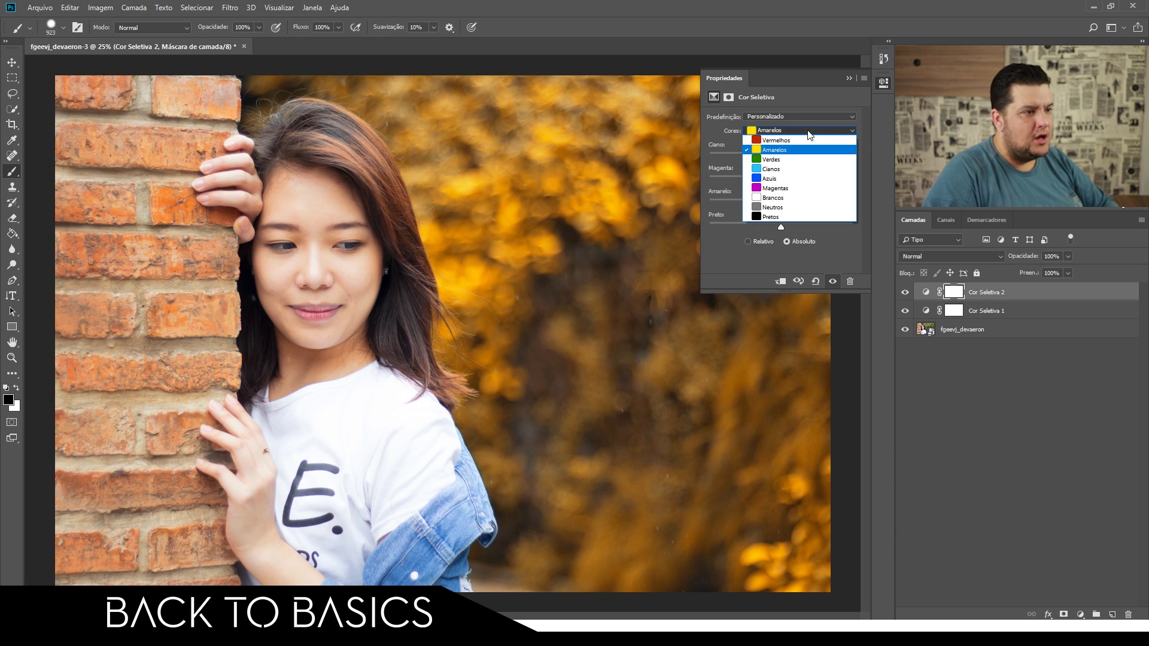
{"action": "left_click", "coordinate": [788, 159]}
{"action": "left_click_drag", "start_coordinate": [781, 157], "coordinate": [709, 156]}
{"action": "left_click_drag", "start_coordinate": [781, 181], "coordinate": [710, 181]}
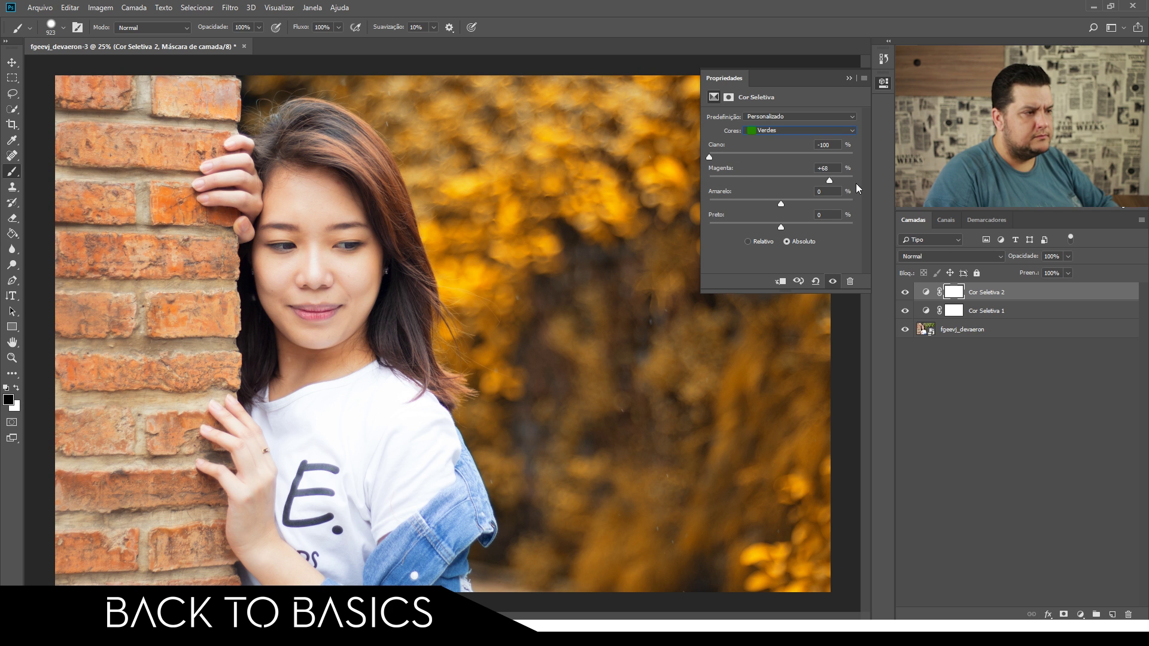
{"action": "left_click_drag", "start_coordinate": [850, 180], "coordinate": [710, 181]}
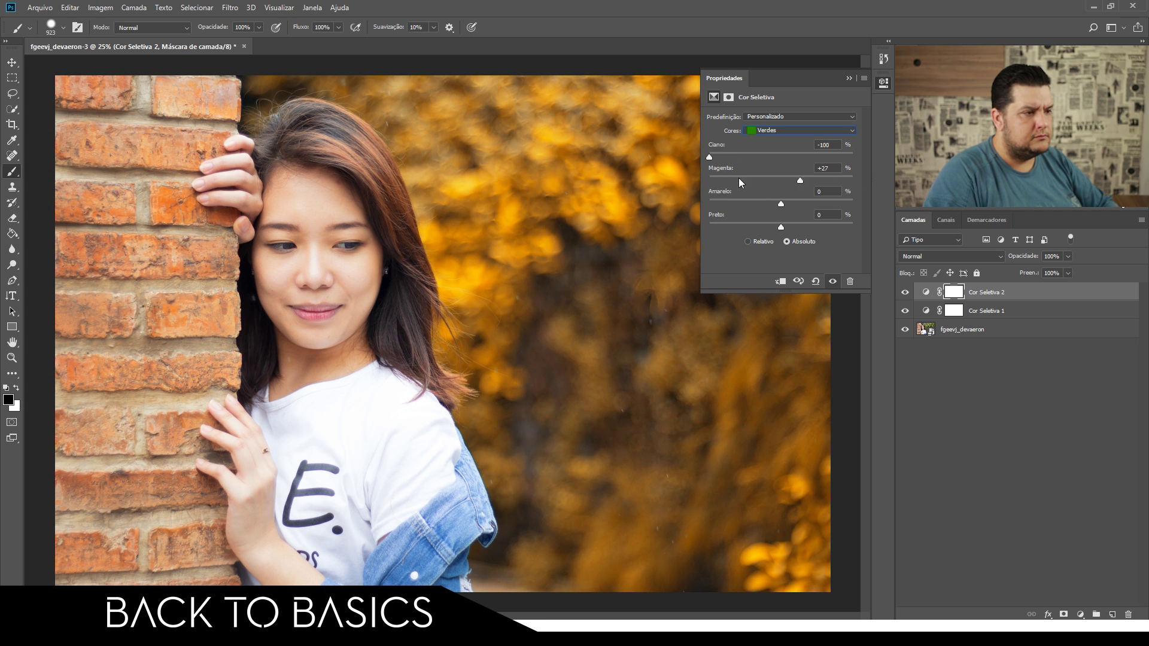
{"action": "left_click_drag", "start_coordinate": [780, 204], "coordinate": [855, 204]}
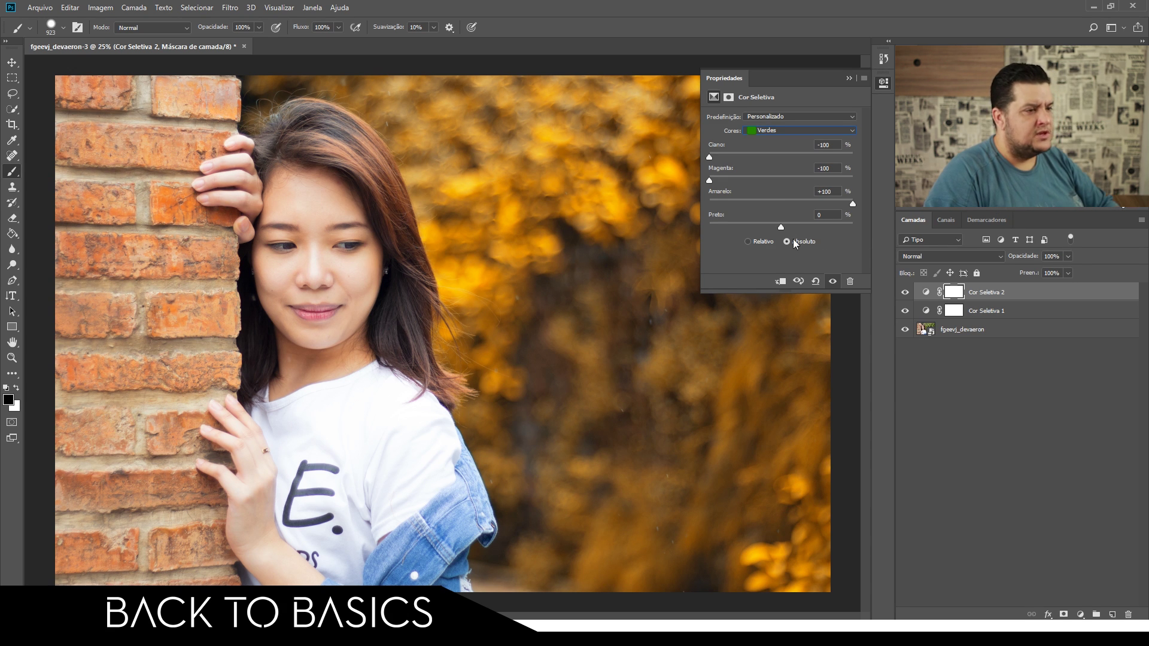
{"action": "left_click", "coordinate": [993, 414]}
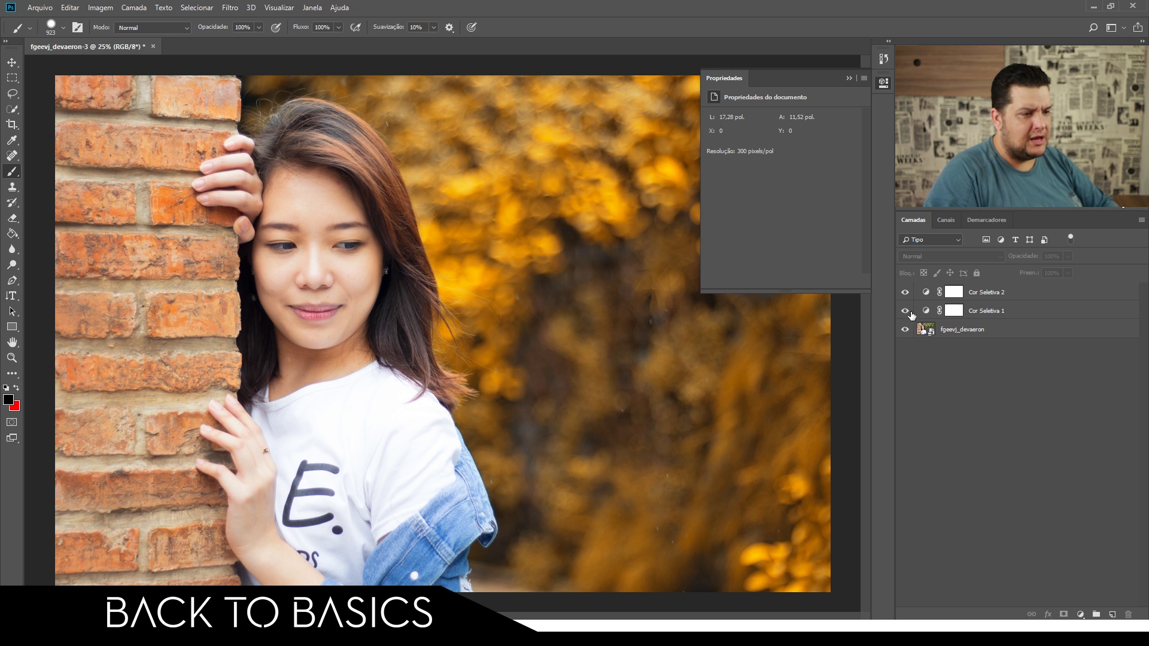
{"action": "left_click_drag", "start_coordinate": [904, 292], "coordinate": [905, 310]}
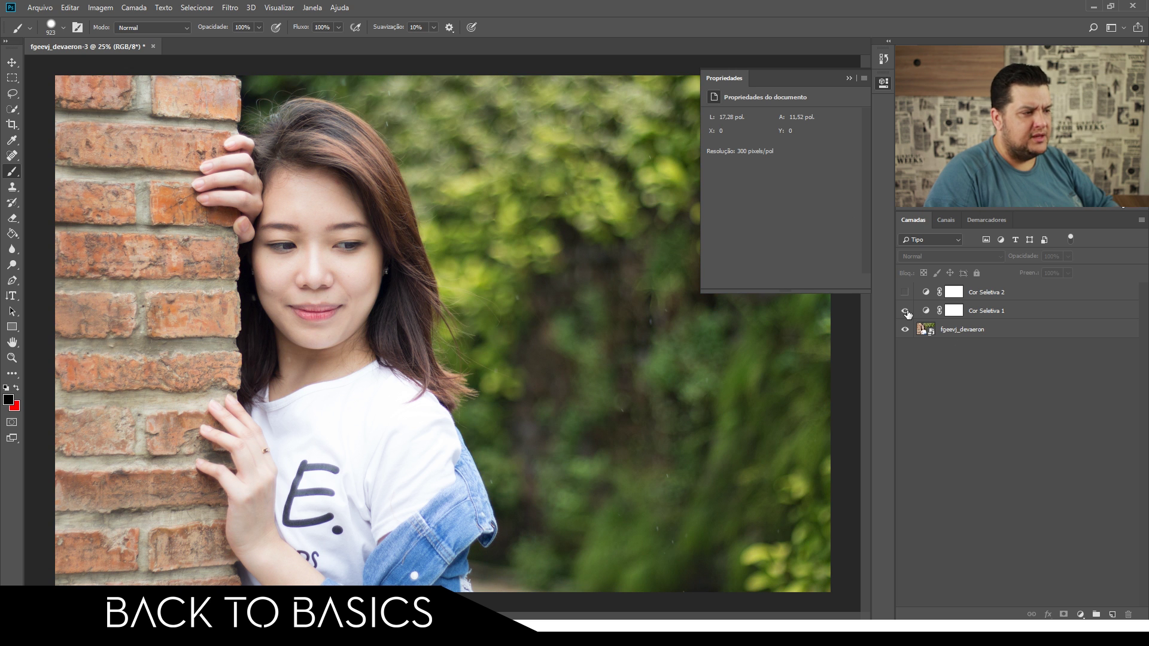
{"action": "left_click", "coordinate": [905, 311]}
{"action": "left_click", "coordinate": [905, 292]}
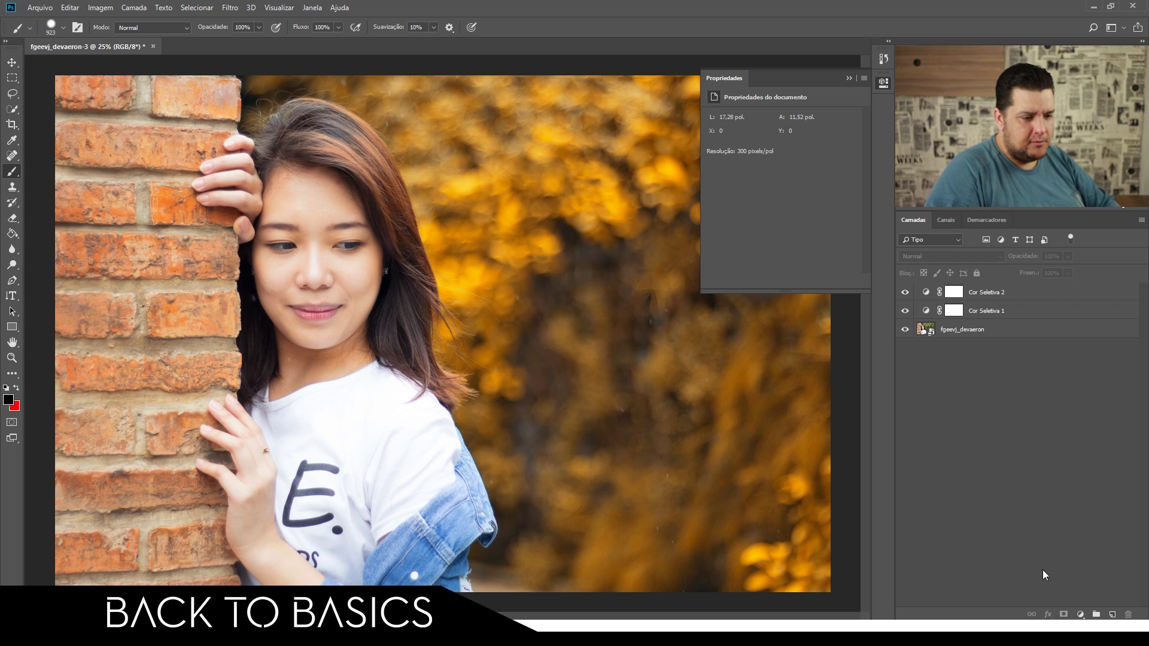
{"action": "left_click", "coordinate": [1080, 614]}
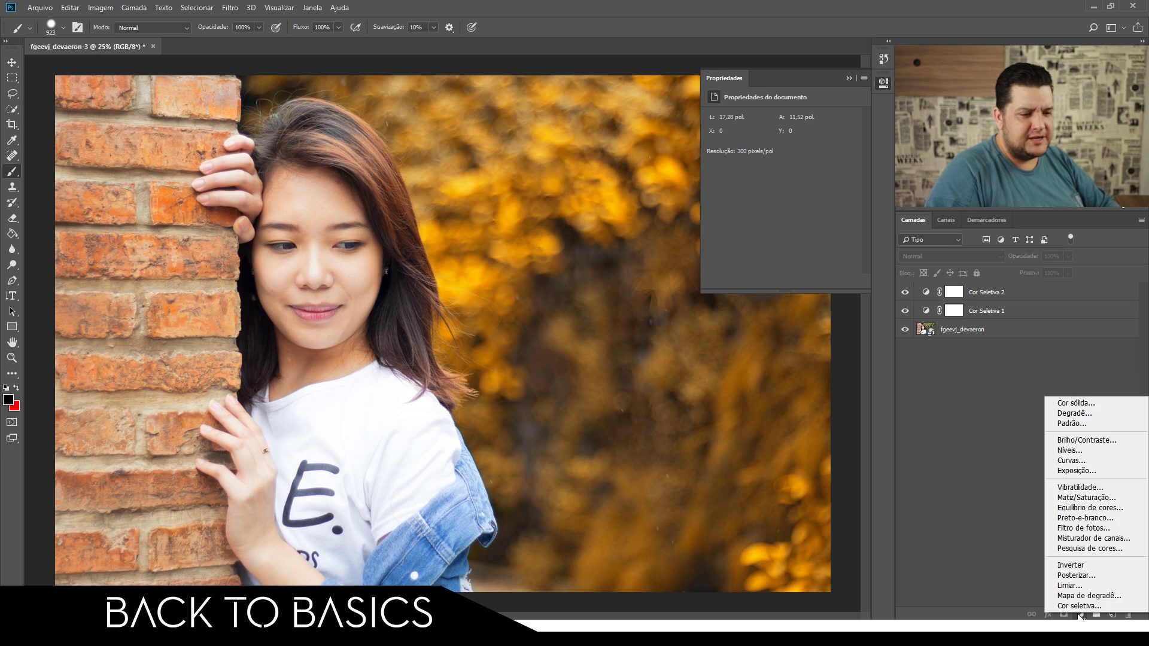
Add a Brightness/Contrast layer with contrast 100 and select its layer mask
{"action": "left_click", "coordinate": [1091, 439]}
{"action": "left_click_drag", "start_coordinate": [780, 171], "coordinate": [853, 171]}
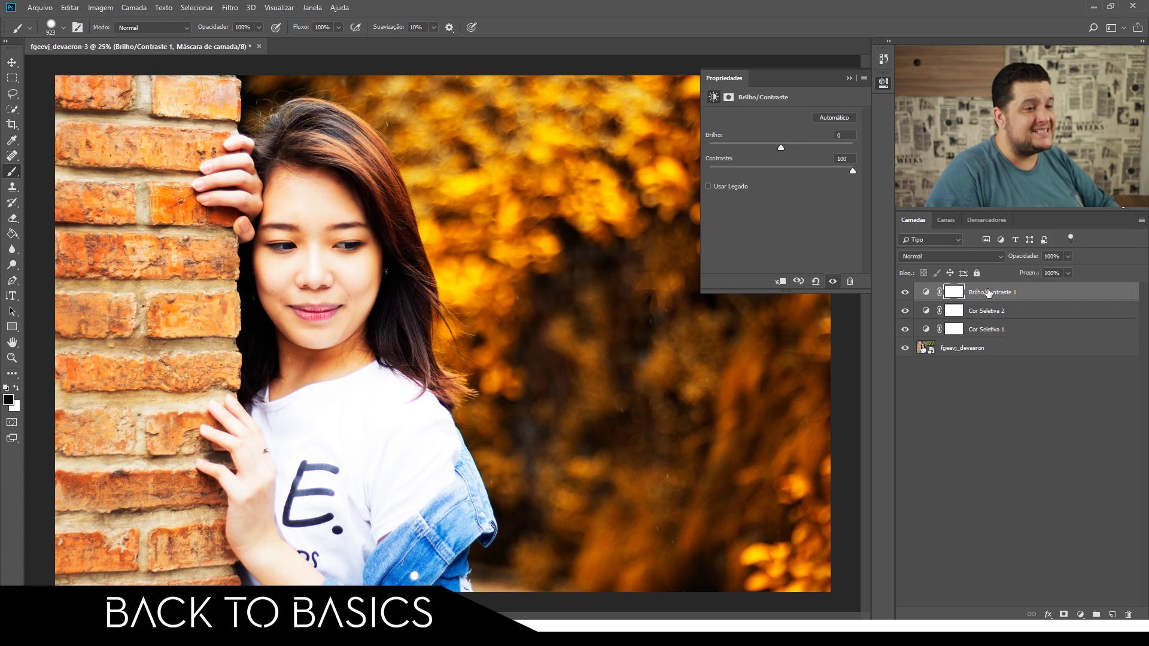
{"action": "left_click", "coordinate": [1003, 468]}
{"action": "key", "text": "ctrl+z"}
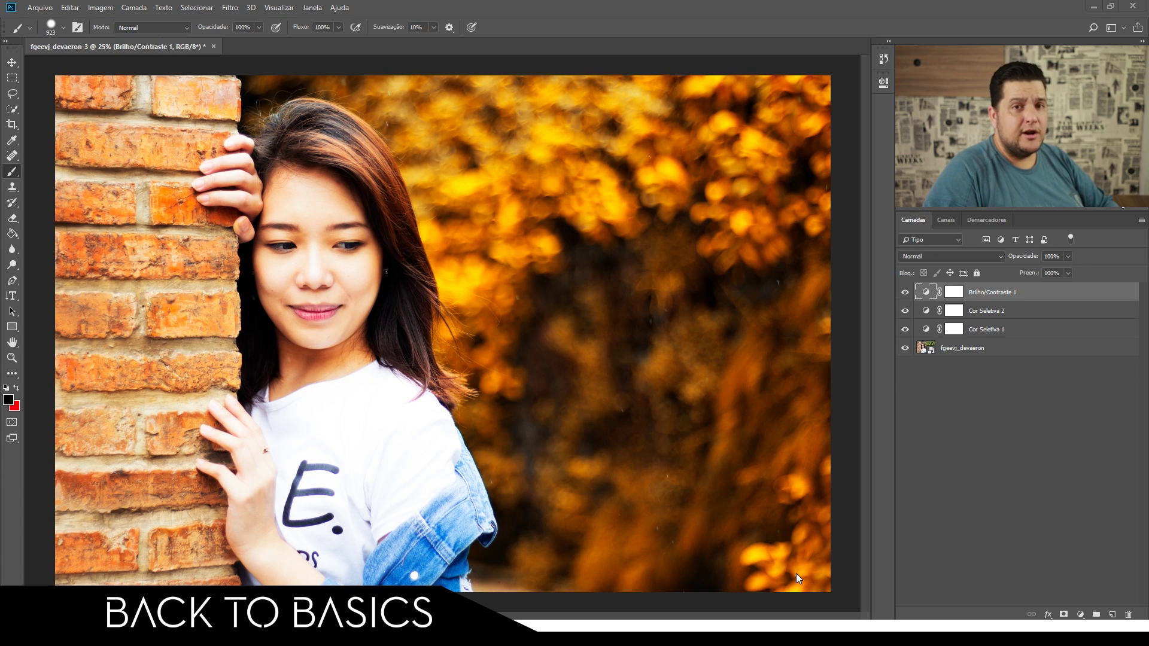
{"action": "left_click", "coordinate": [956, 292]}
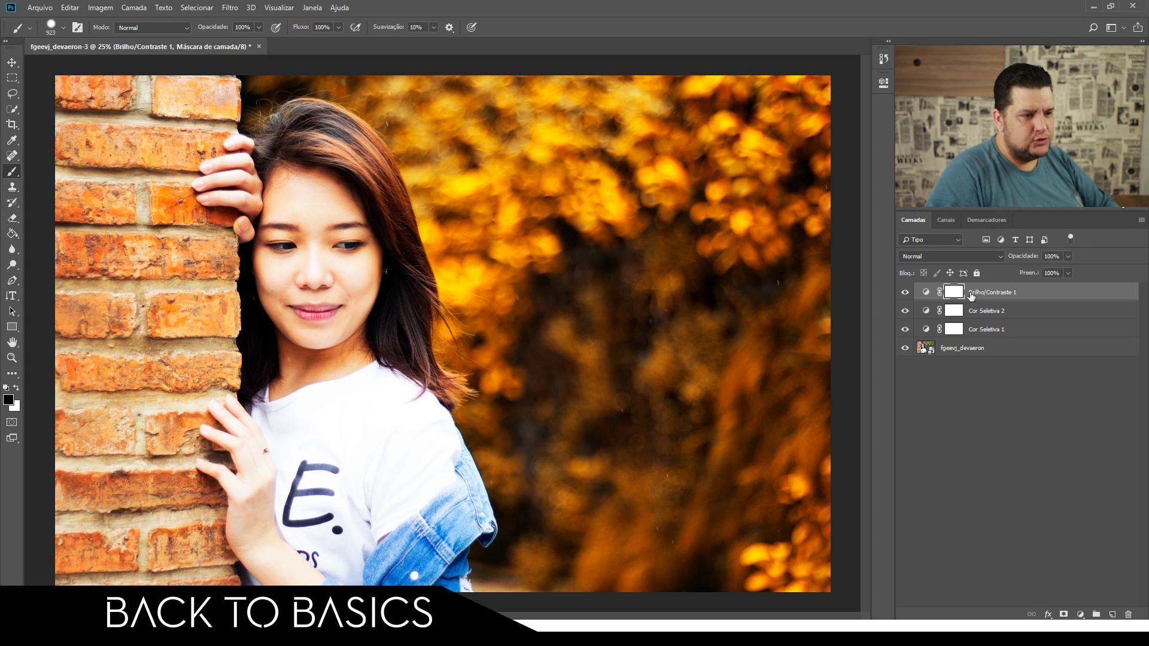
Apply the photo onto the Brightness/Contrast mask with Multiply at 100%, then compare
{"action": "left_click", "coordinate": [102, 8]}
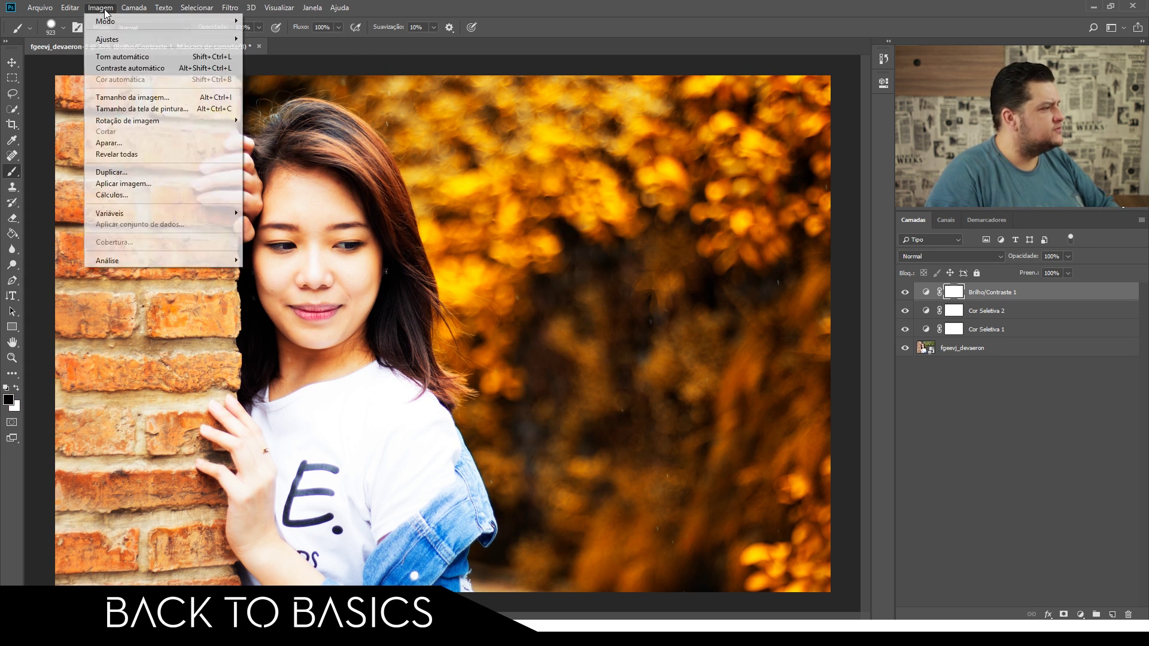
{"action": "left_click", "coordinate": [123, 183]}
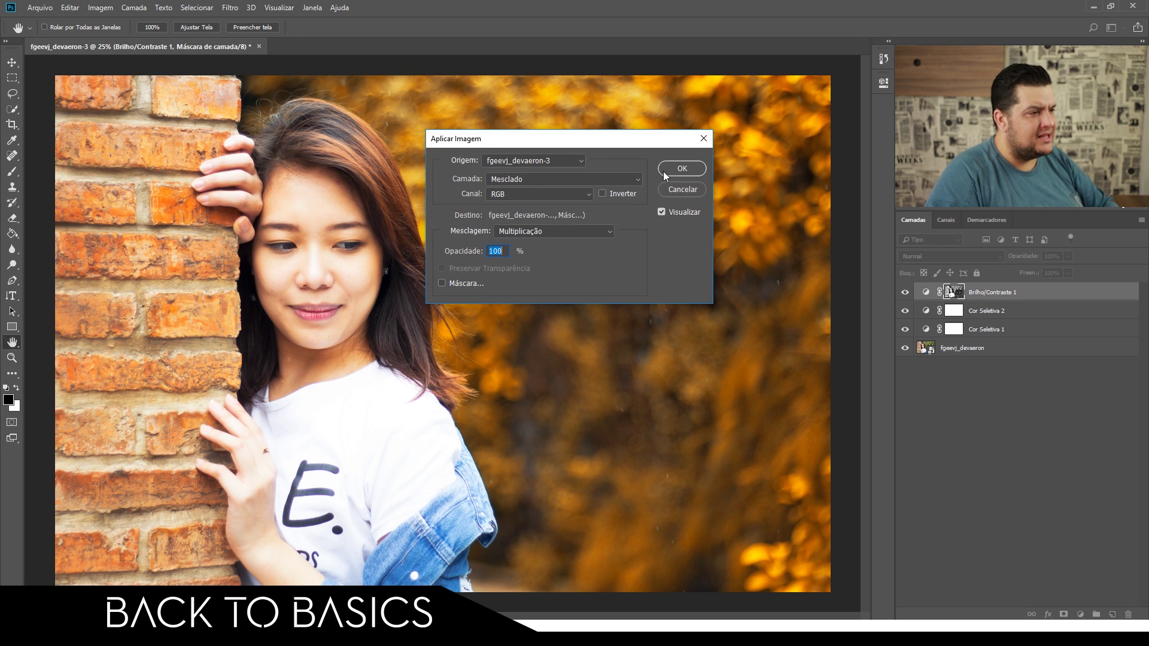
{"action": "left_click", "coordinate": [689, 168]}
{"action": "left_click", "coordinate": [904, 292]}
{"action": "left_click", "coordinate": [903, 296]}
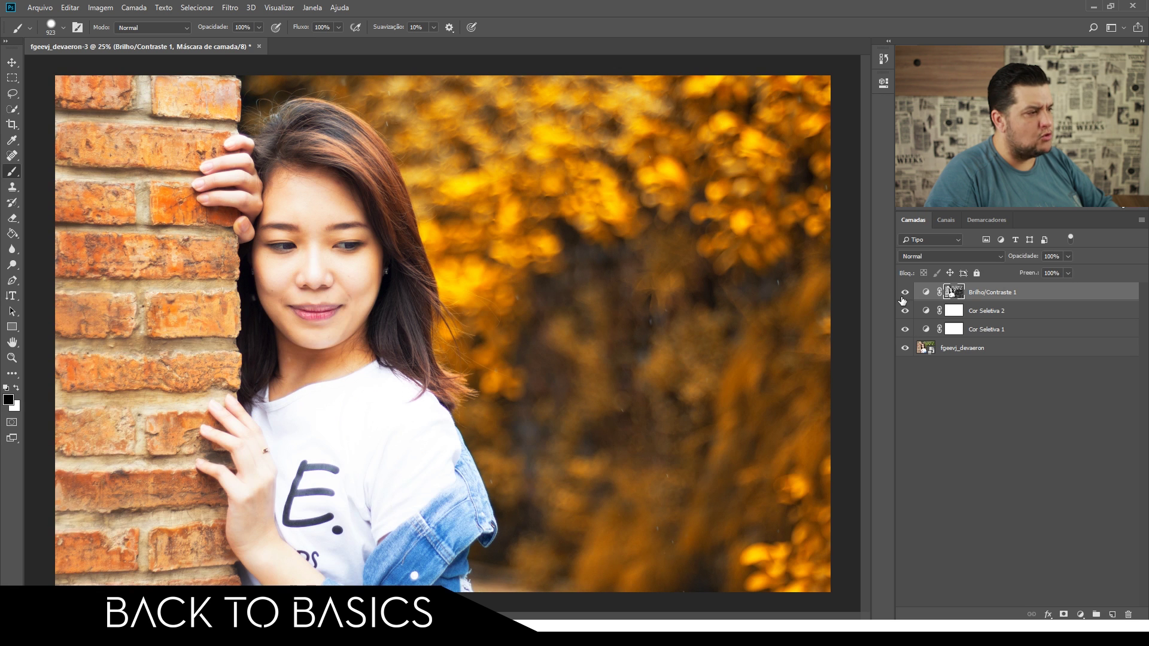
{"action": "left_click", "coordinate": [903, 297]}
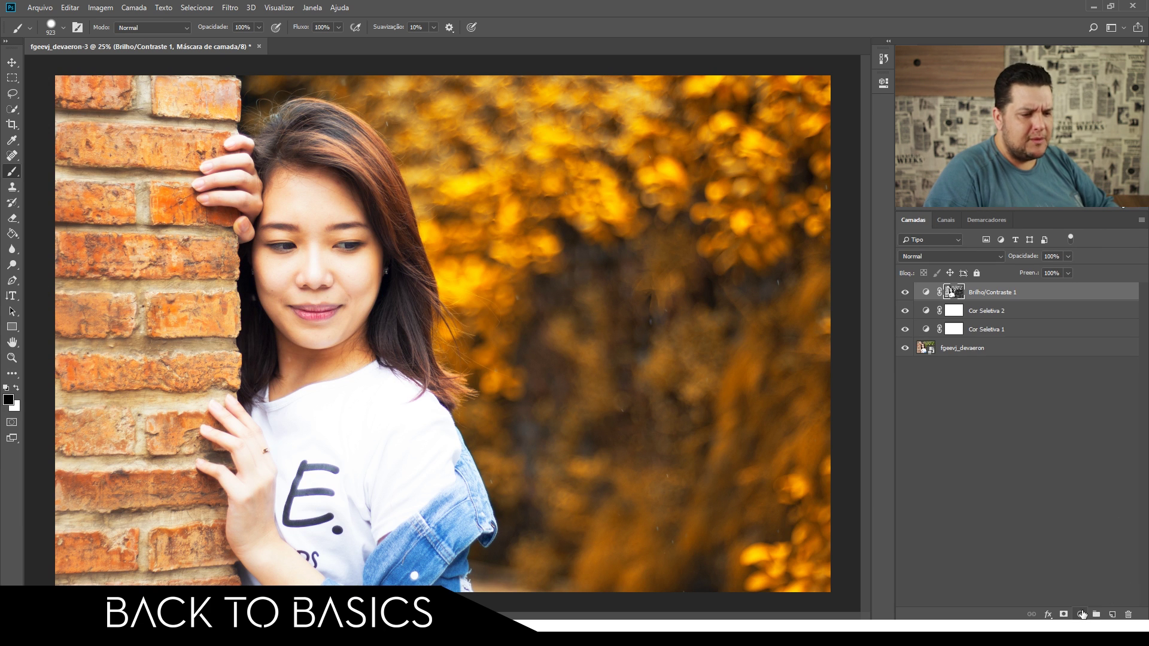
{"action": "left_click", "coordinate": [1079, 614]}
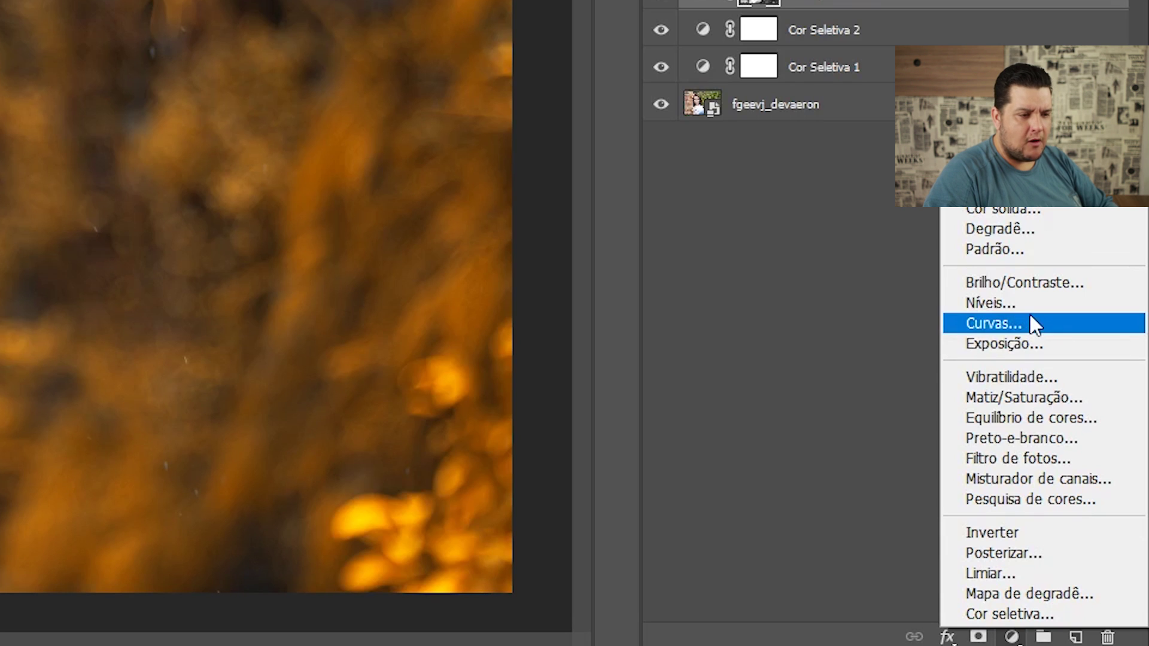
Add a Curves layer that lifts the black point to fade the shadows
{"action": "left_click", "coordinate": [1029, 318]}
{"action": "left_click_drag", "start_coordinate": [740, 251], "coordinate": [750, 239]}
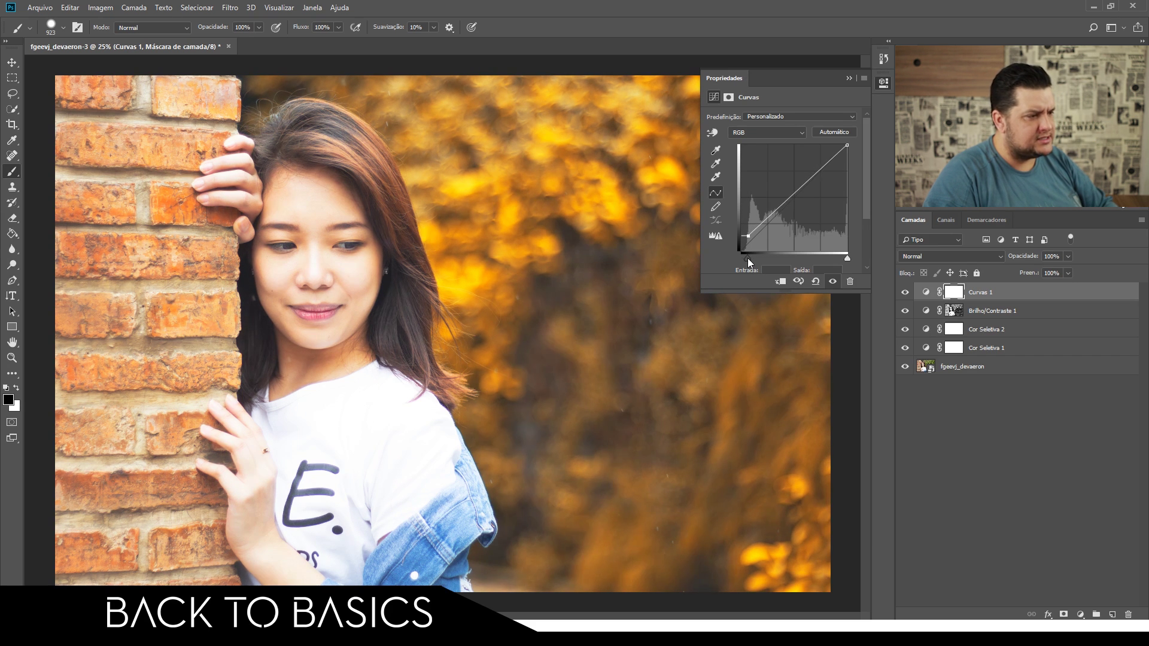
{"action": "left_click", "coordinate": [1016, 526]}
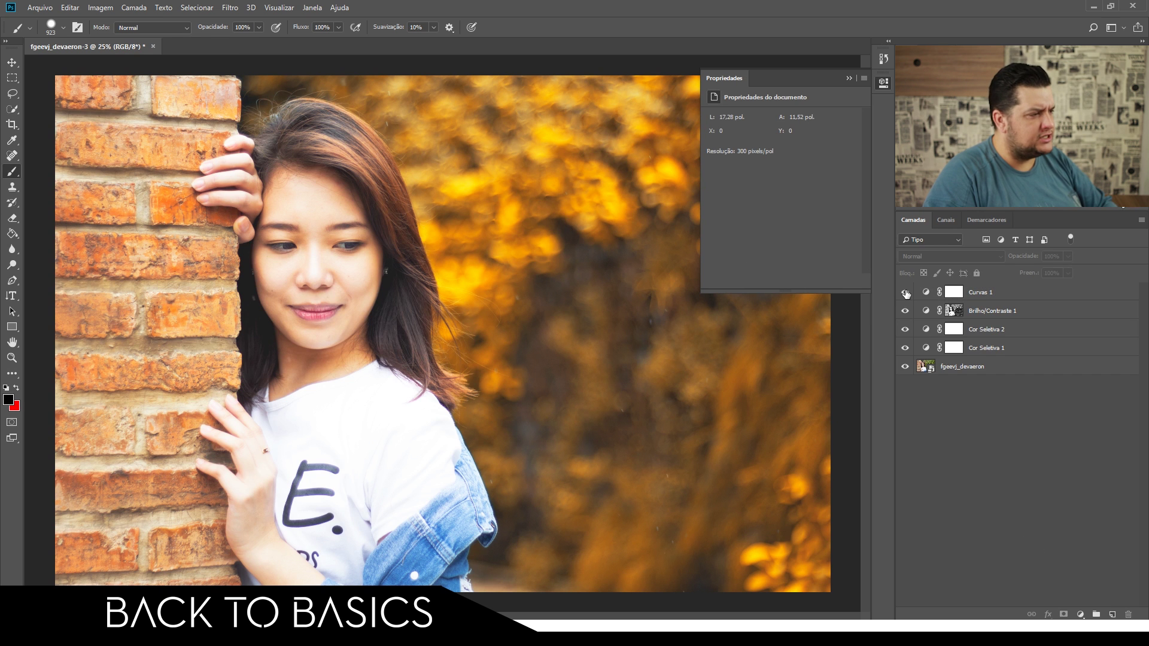
{"action": "left_click", "coordinate": [905, 293]}
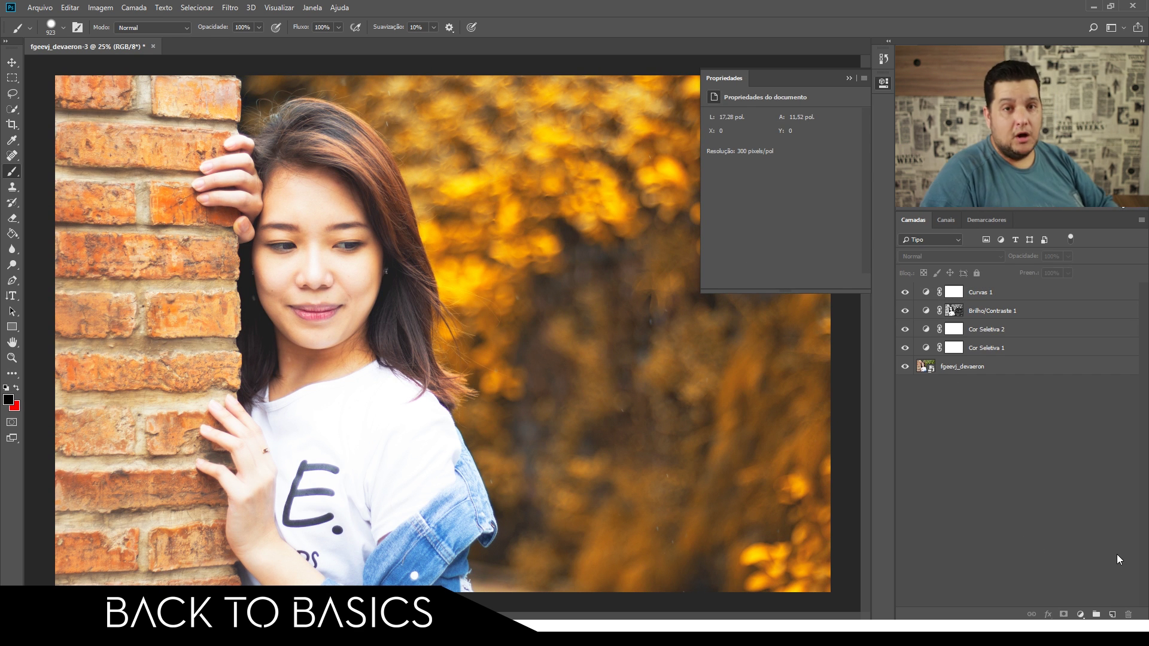
Group the four adjustment layers, Curvas 1 through Cor Seletiva 1, with Ctrl+G
{"action": "left_click", "coordinate": [1002, 291]}
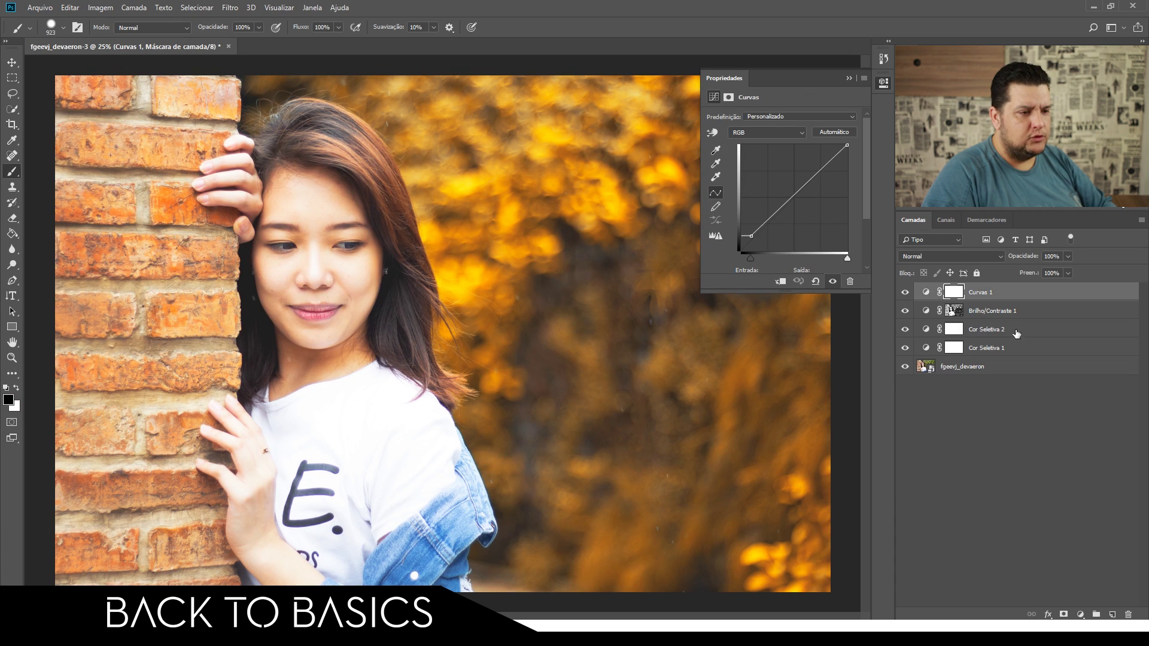
{"action": "left_click", "coordinate": [1018, 347], "text": "shift"}
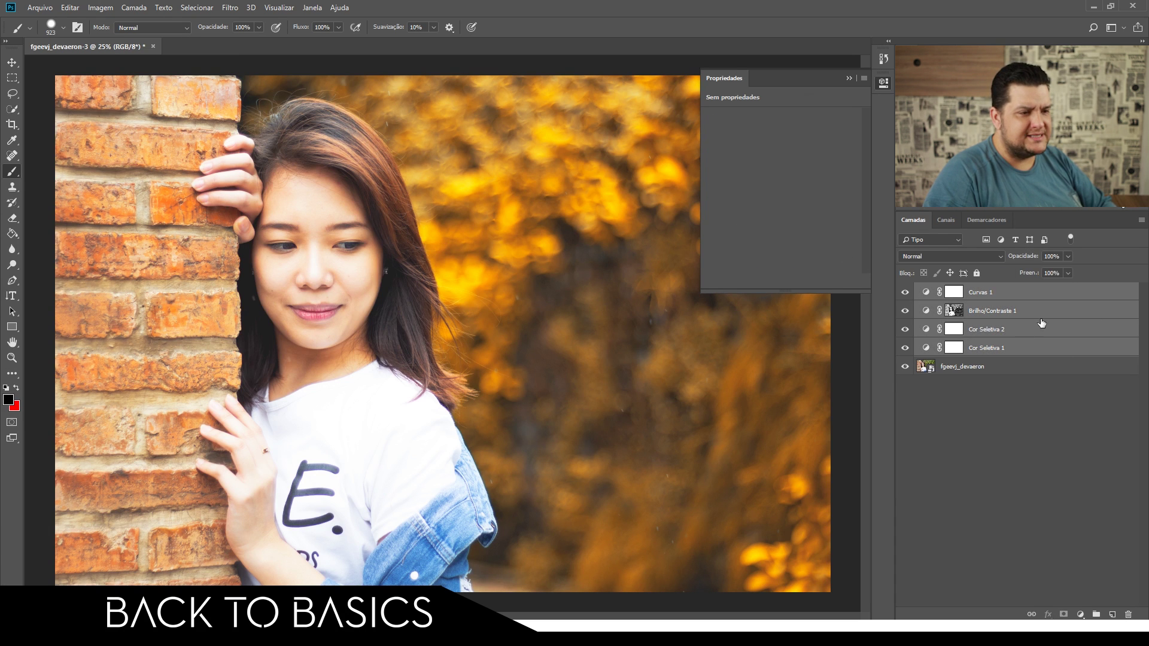
{"action": "left_click", "coordinate": [1037, 420]}
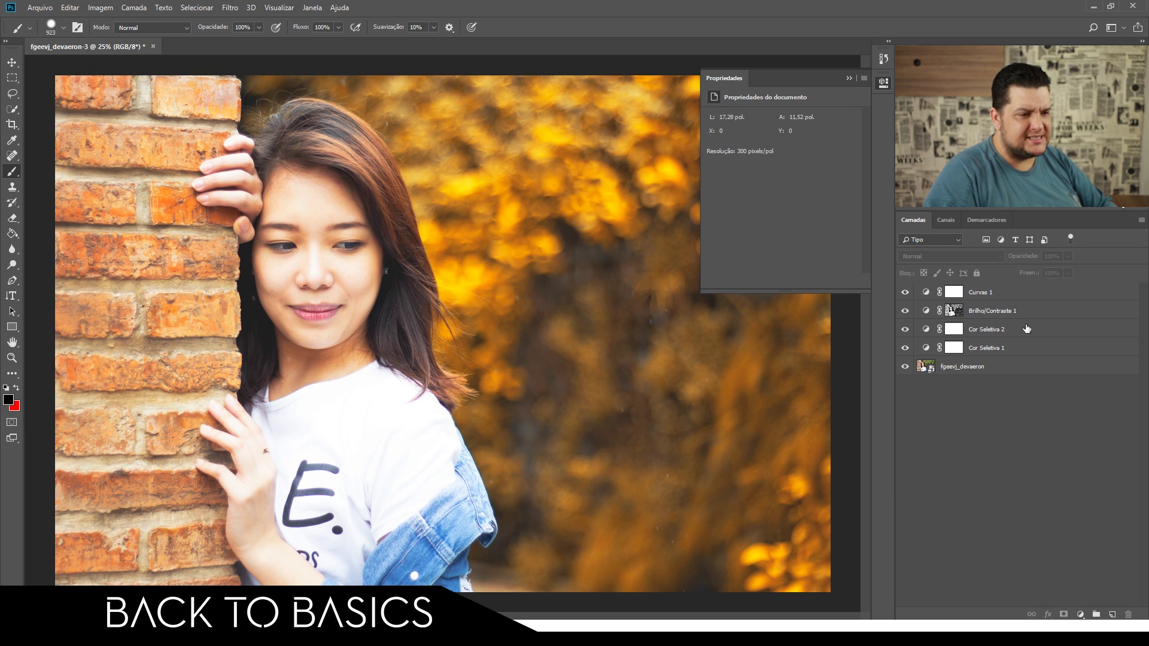
{"action": "left_click", "coordinate": [1019, 293]}
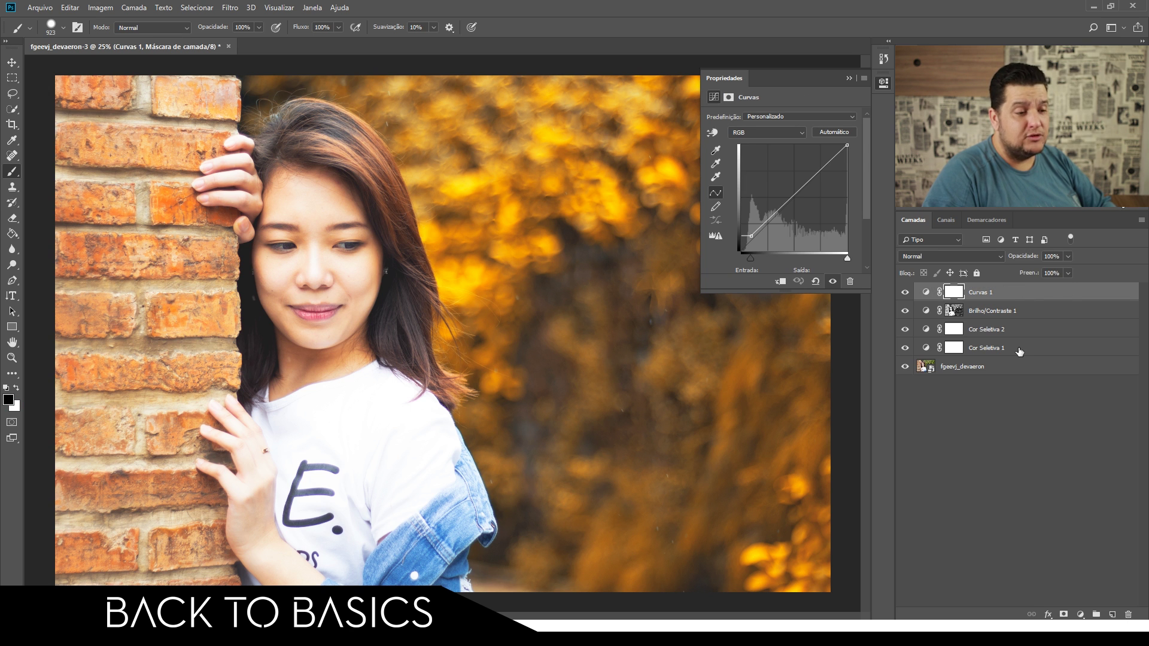
{"action": "left_click", "coordinate": [1019, 350], "text": "shift"}
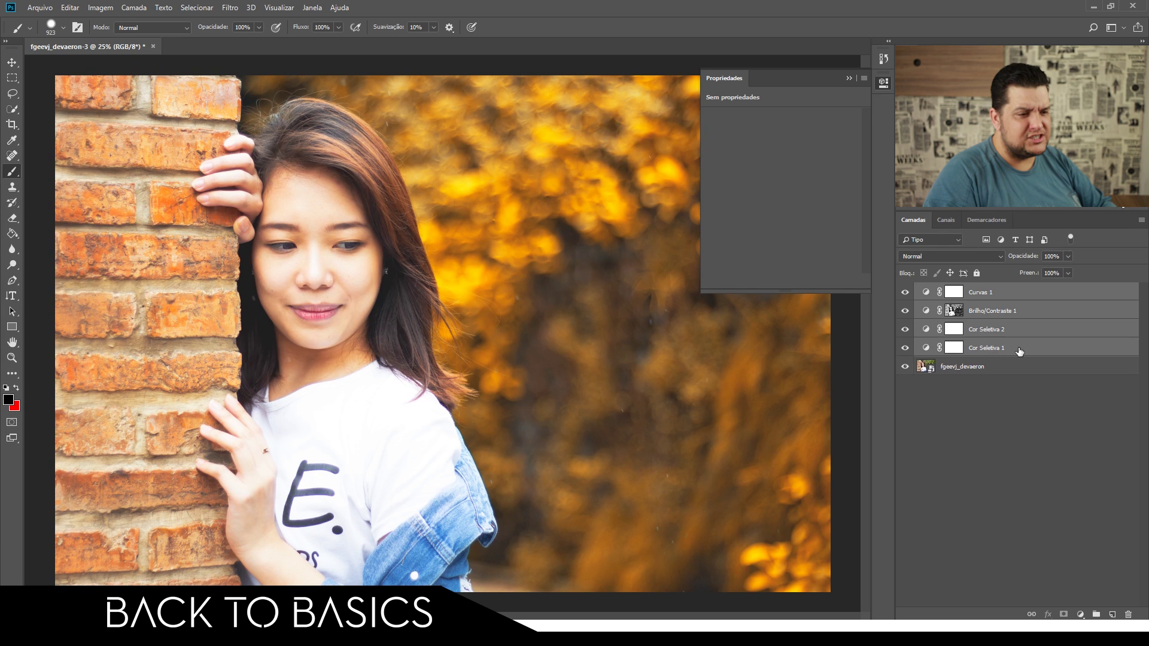
{"action": "key", "text": "ctrl+g"}
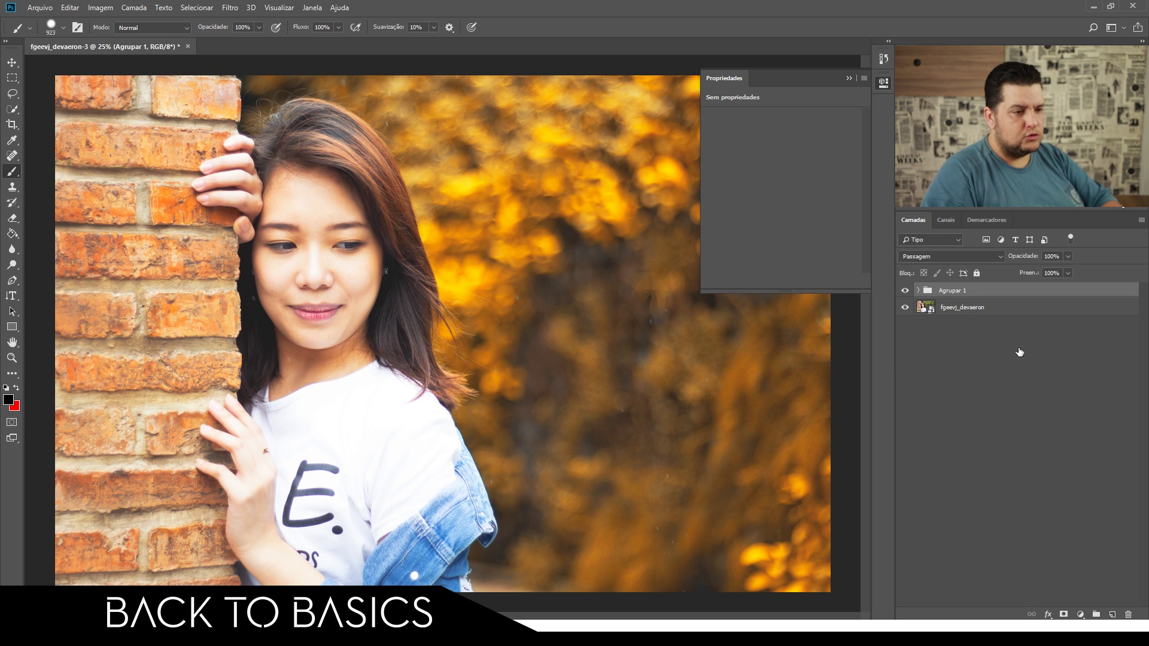
Rename the new group to 'Efeitos' and reselect the photo layer
{"action": "double_click", "coordinate": [952, 290]}
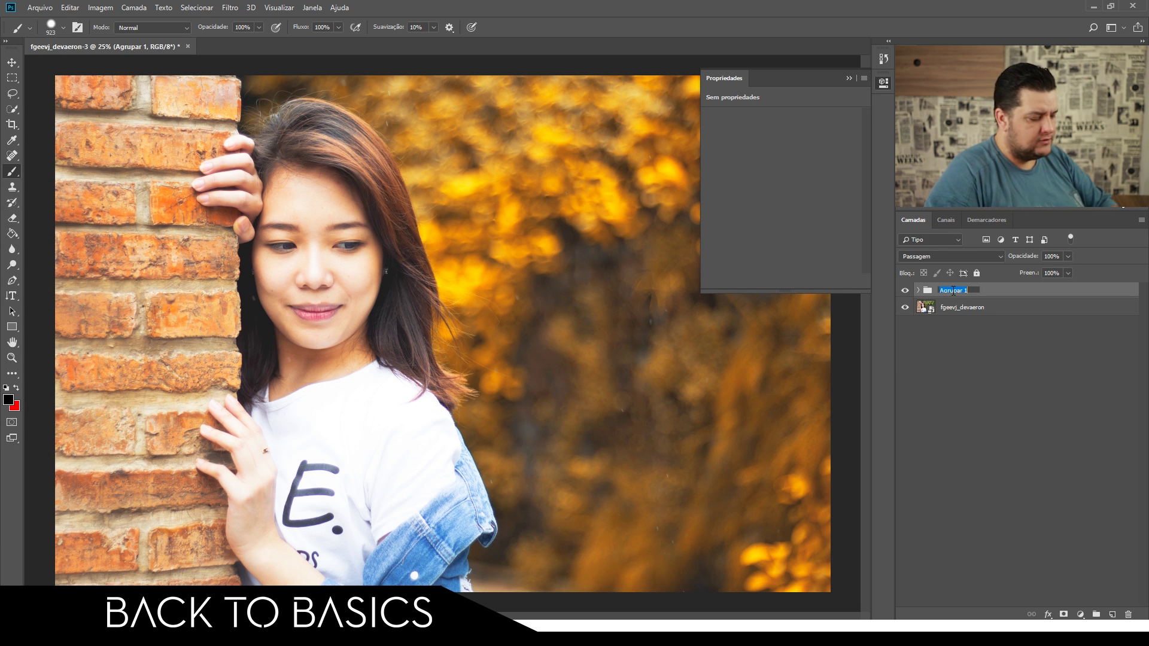
{"action": "type", "text": "Efeitos"}
{"action": "key", "text": "Return"}
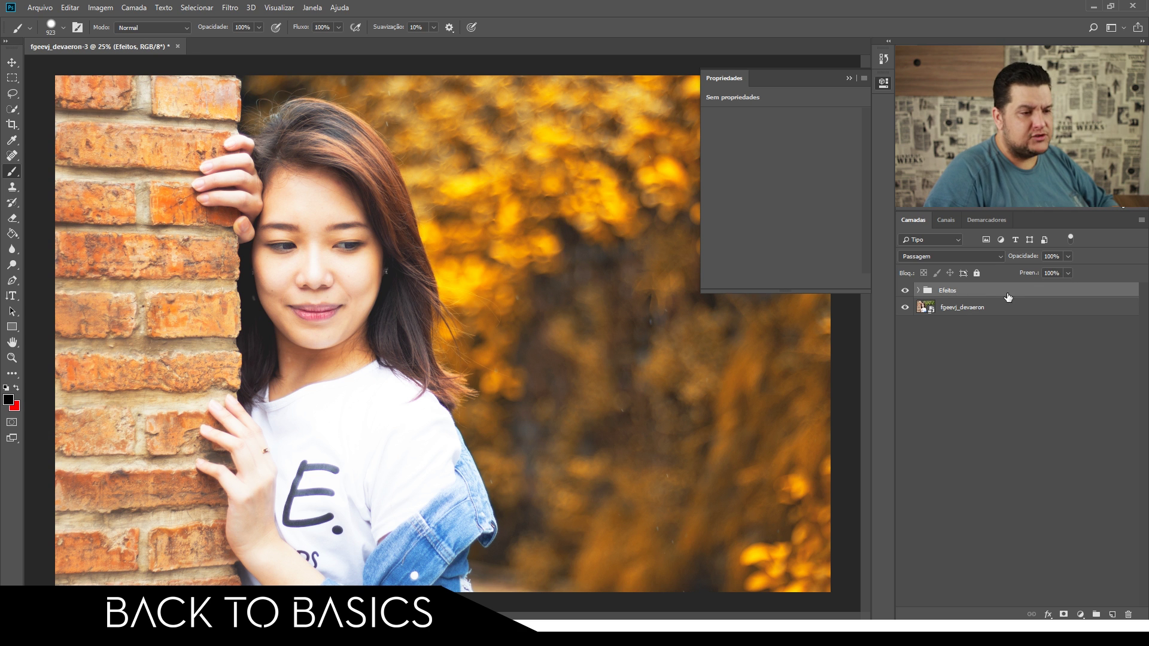
{"action": "left_click", "coordinate": [1013, 308]}
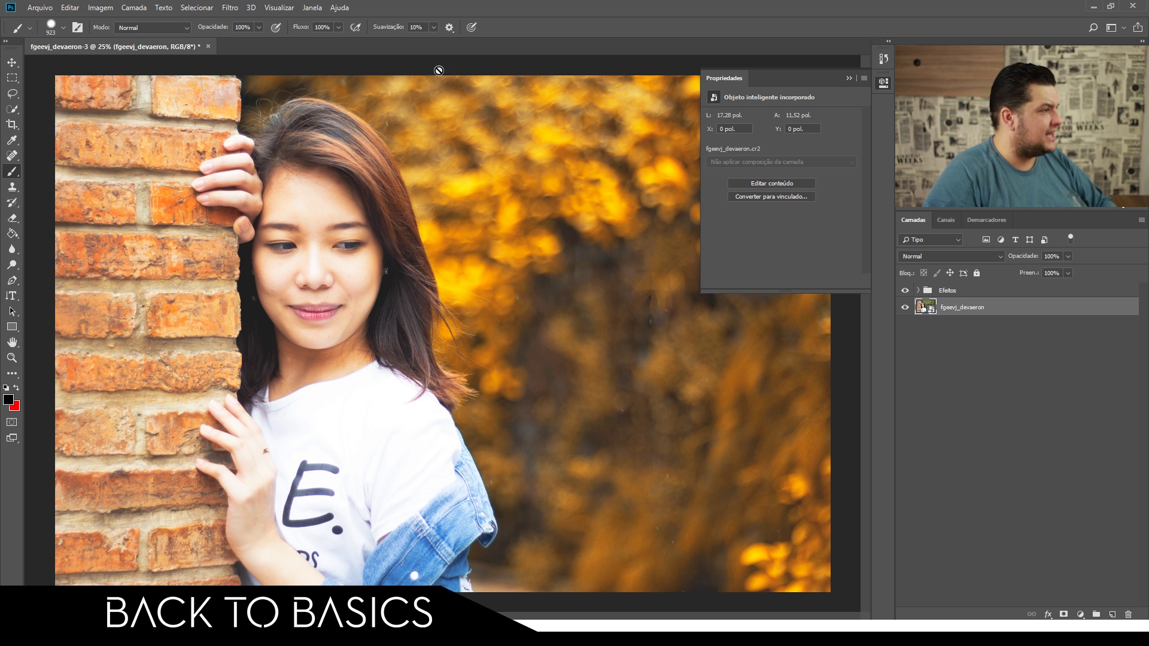
{"action": "left_click", "coordinate": [198, 8]}
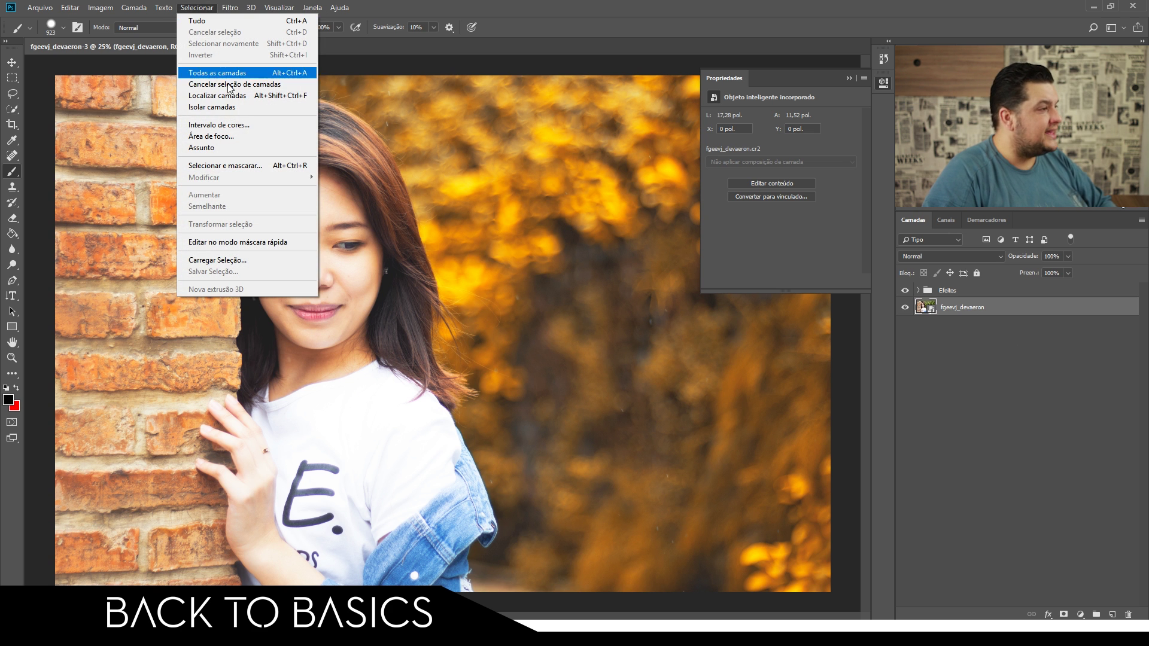
Make a Color Range selection of Tons de pele with Detectar faces on
{"action": "key", "text": "i"}
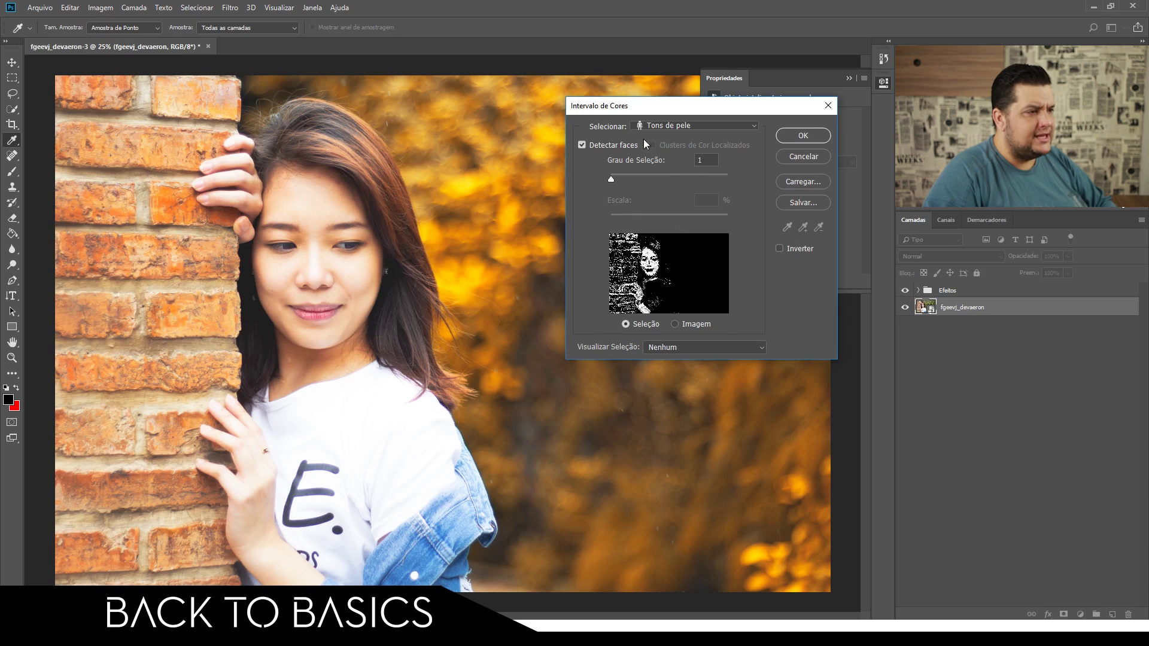
{"action": "left_click", "coordinate": [665, 128]}
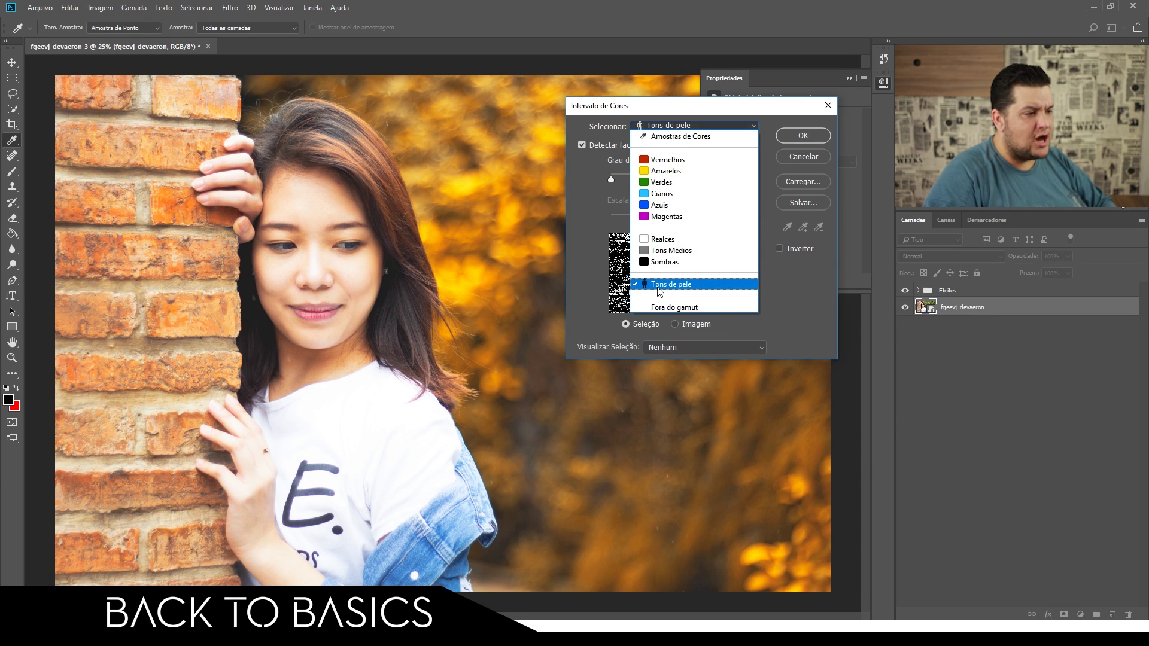
{"action": "left_click", "coordinate": [660, 287]}
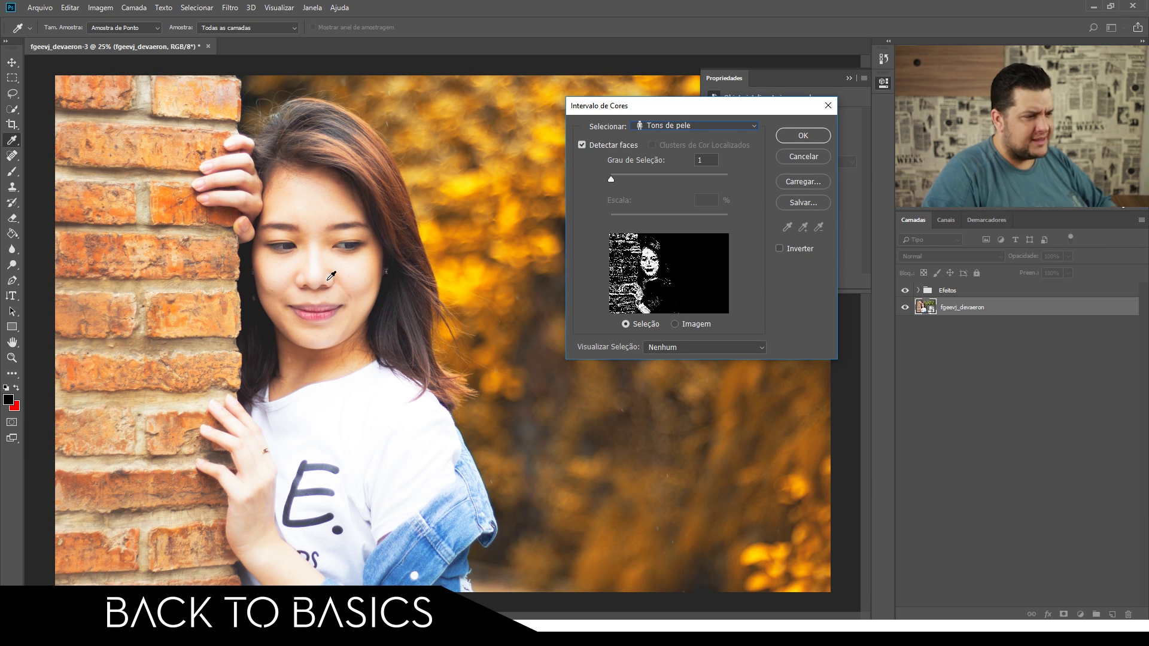
{"action": "left_click", "coordinate": [810, 137]}
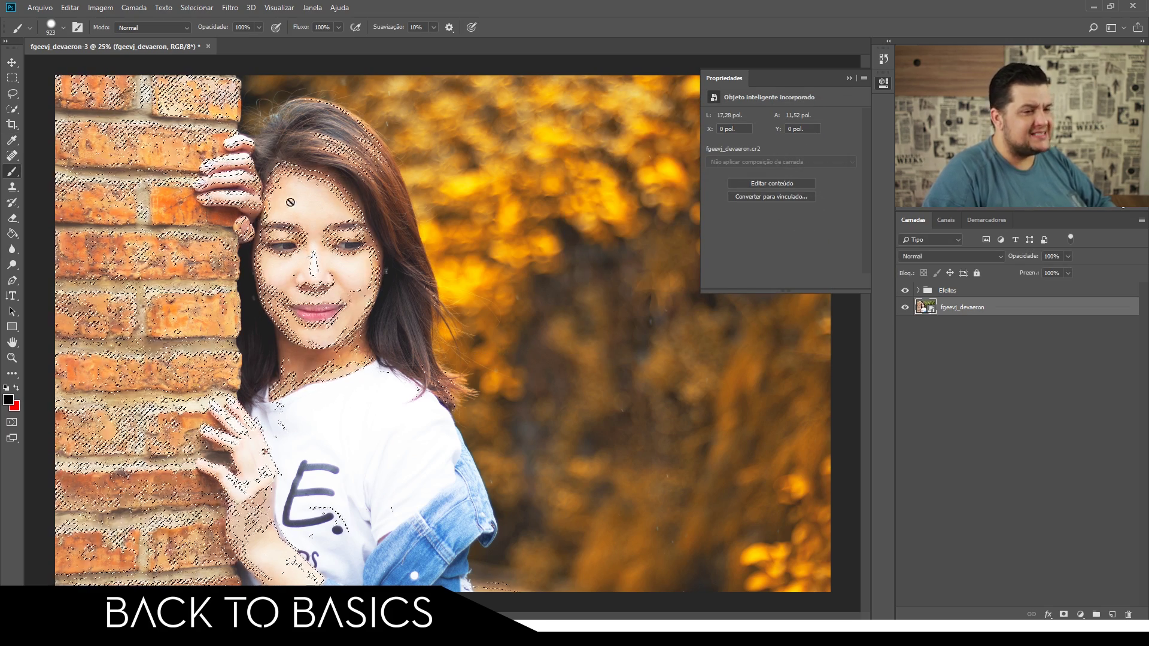
{"action": "left_click", "coordinate": [951, 291]}
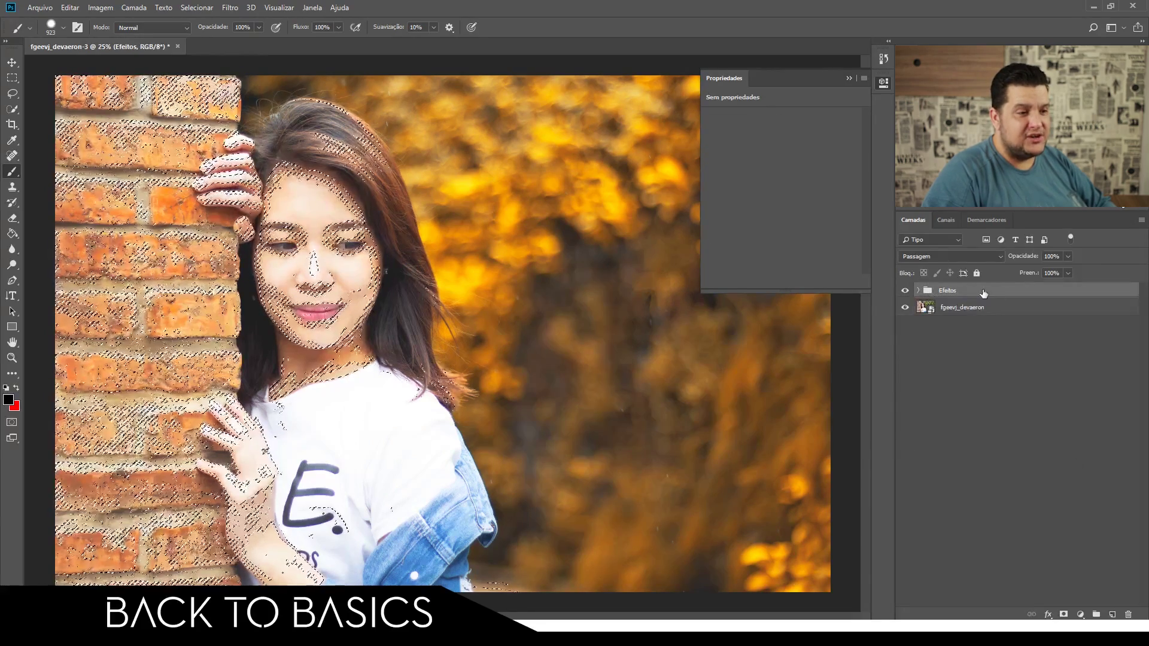
Add a layer mask to Efeitos from the skin selection and invert it with Ctrl+I
{"action": "left_click", "coordinate": [1063, 615]}
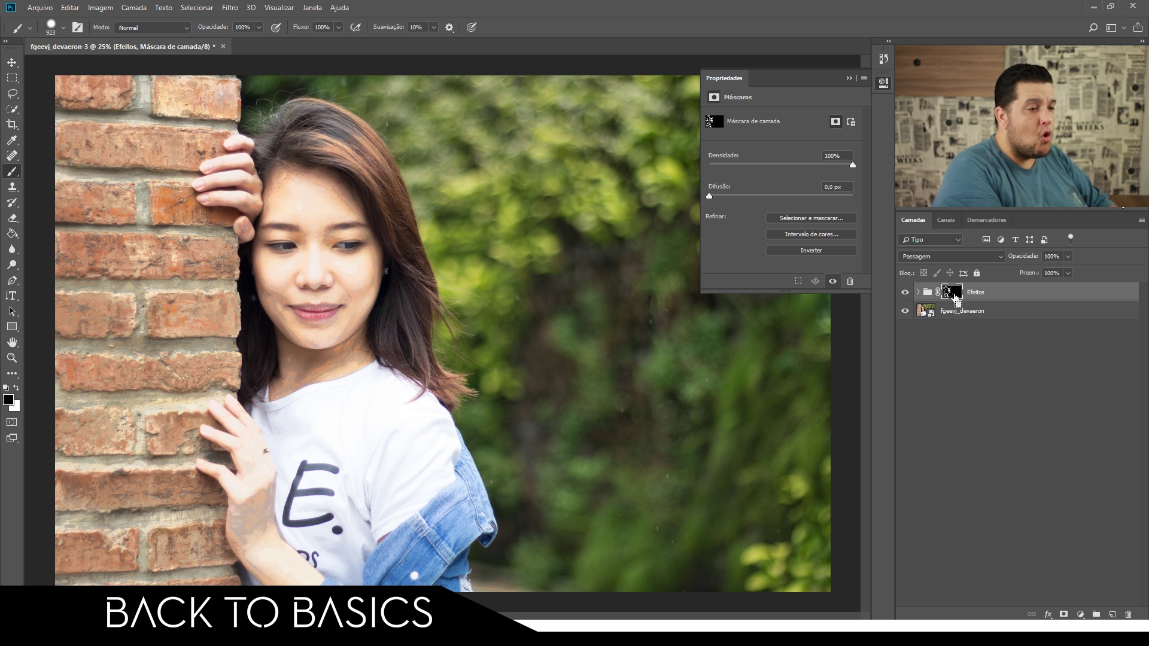
{"action": "key", "text": "ctrl+i"}
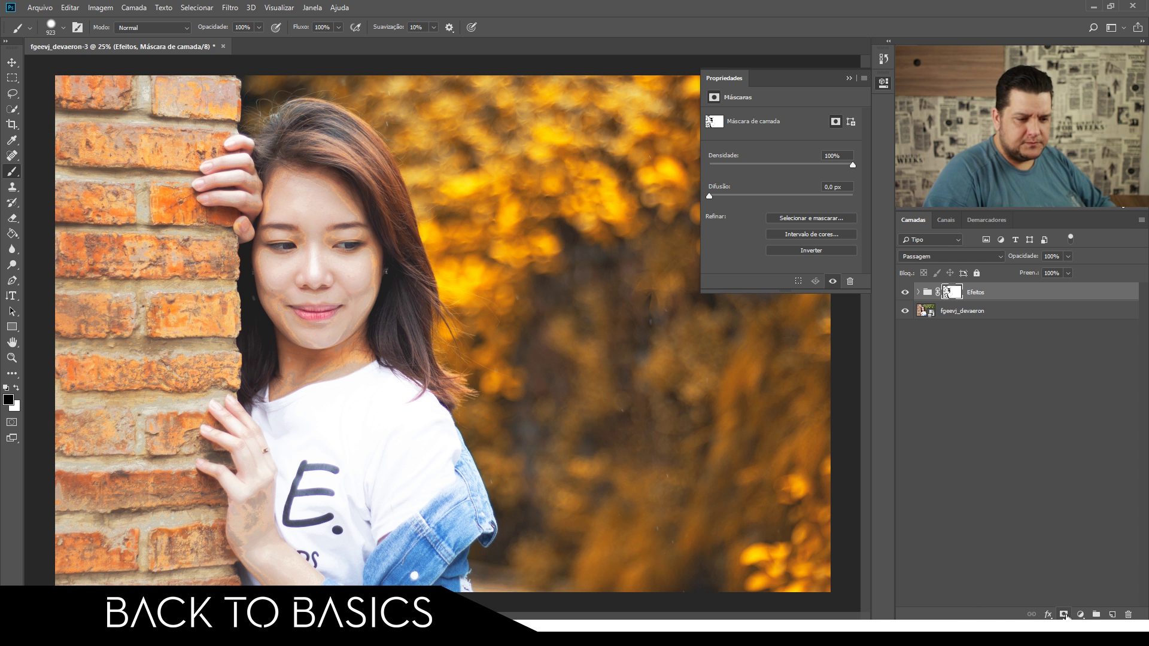
Apply a Gaussian Blur of about 33 pixels radius to the Efeitos mask
{"action": "left_click", "coordinate": [226, 8]}
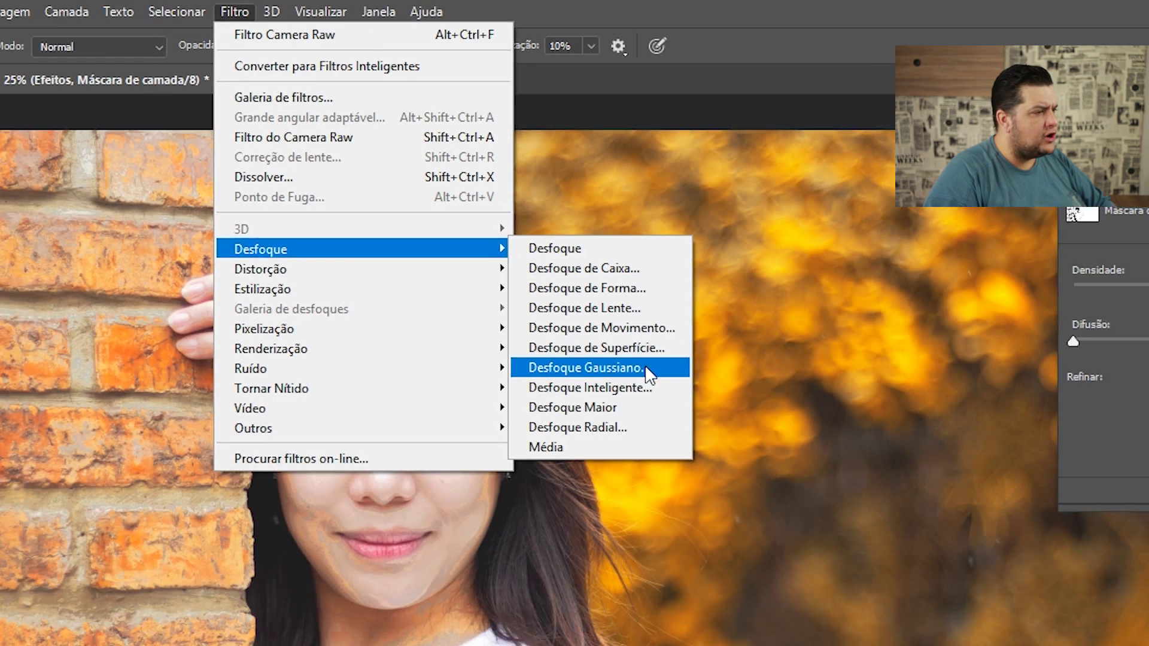
{"action": "left_click", "coordinate": [712, 420]}
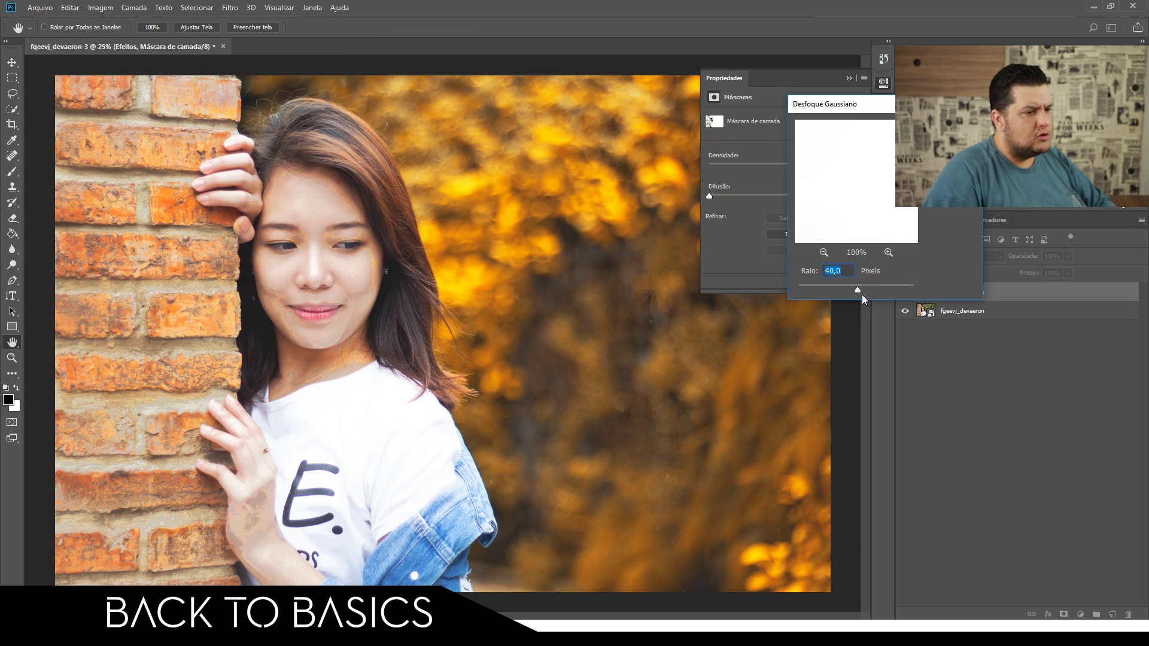
{"action": "left_click_drag", "start_coordinate": [859, 291], "coordinate": [855, 289]}
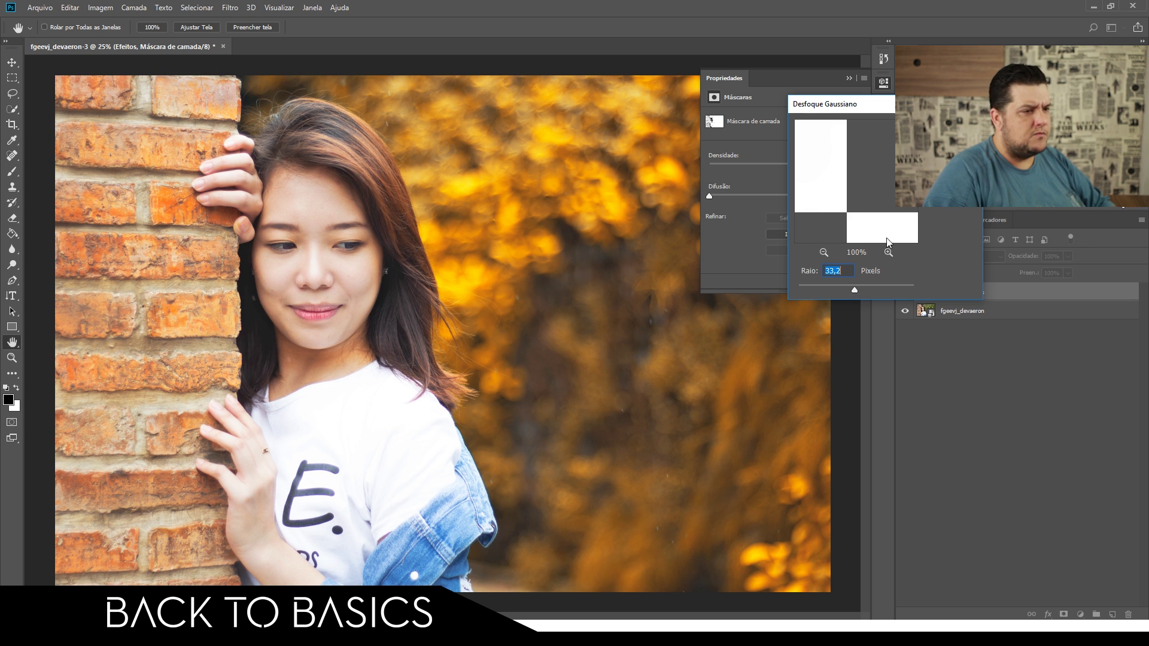
{"action": "key", "text": "Return"}
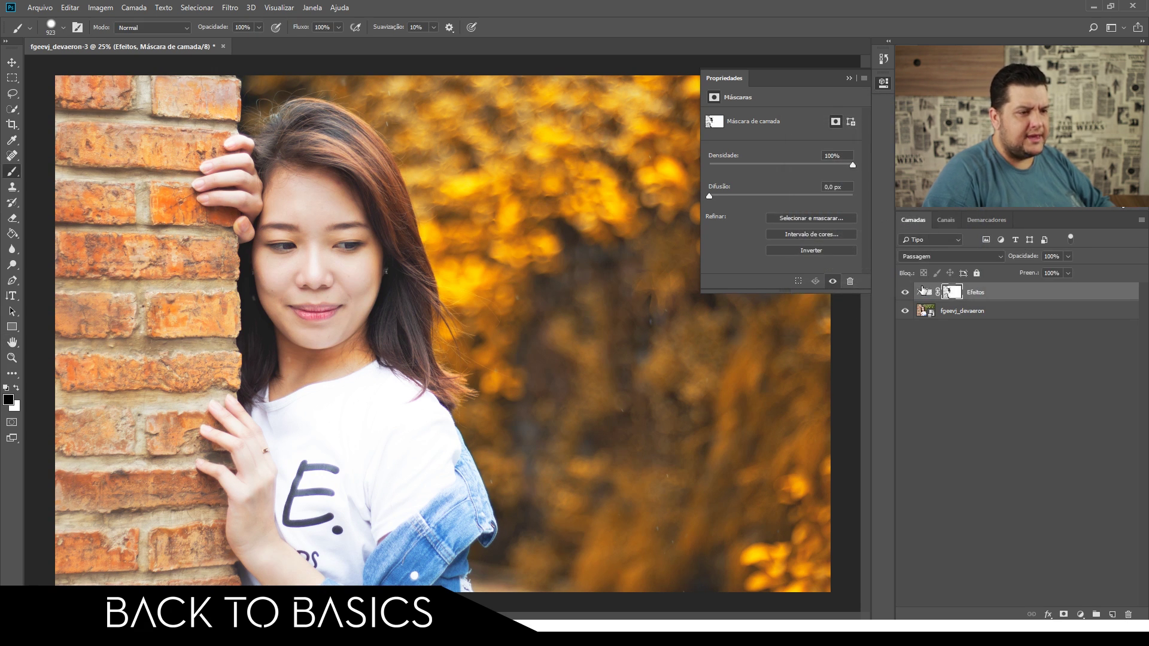